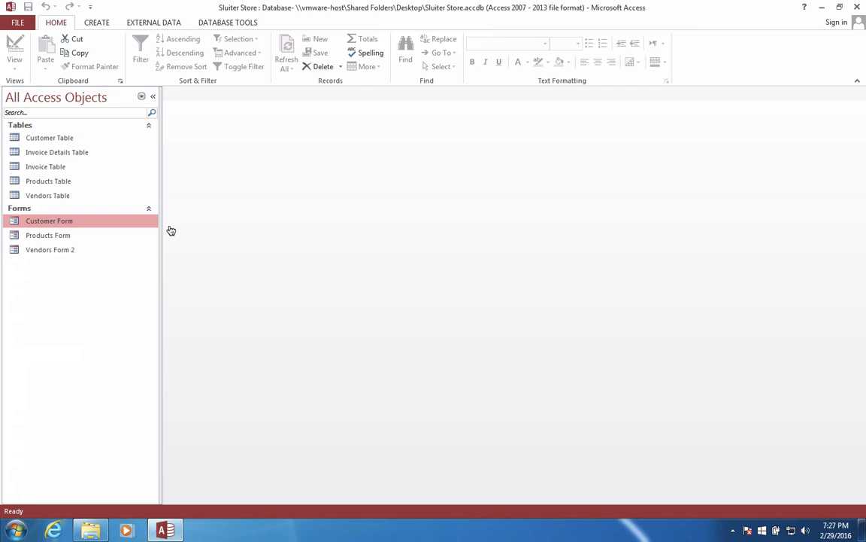
- Start a Form Wizard form based on the Invoice Table and add its InvoiceID, DateOfSale and CustomerID fields
{"action": "left_click", "coordinate": [38, 171]}
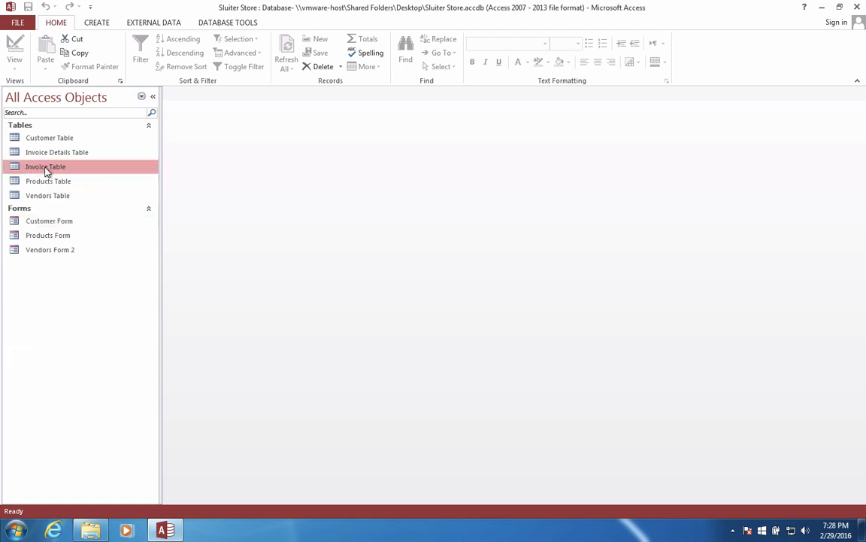
{"action": "left_click", "coordinate": [83, 24]}
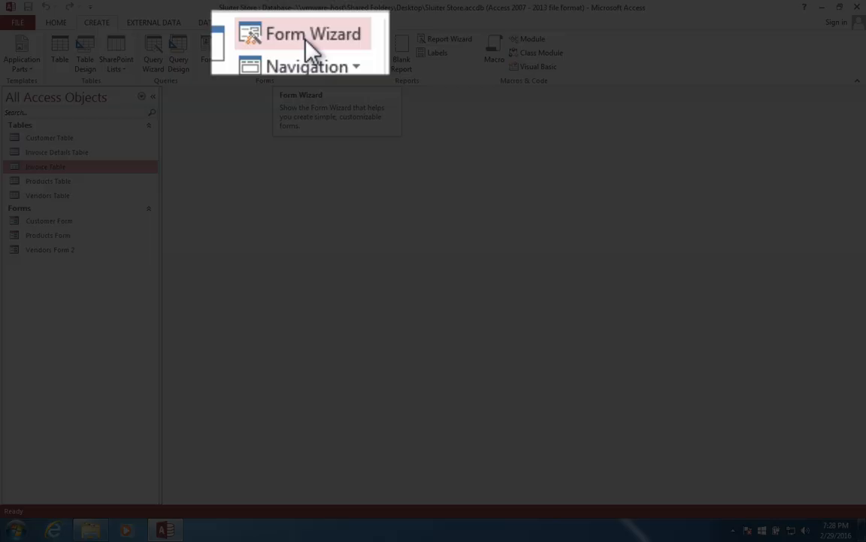
{"action": "left_click", "coordinate": [303, 42]}
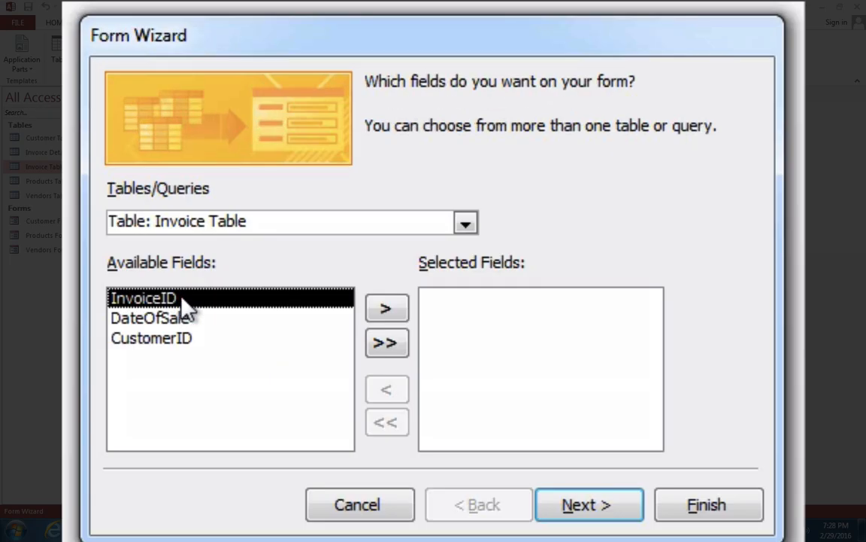
{"action": "left_click", "coordinate": [390, 310]}
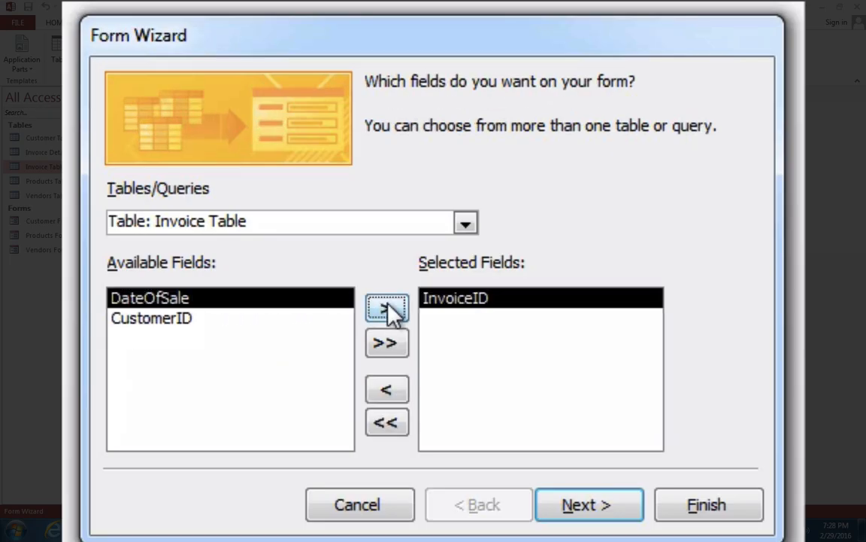
{"action": "left_click", "coordinate": [389, 305]}
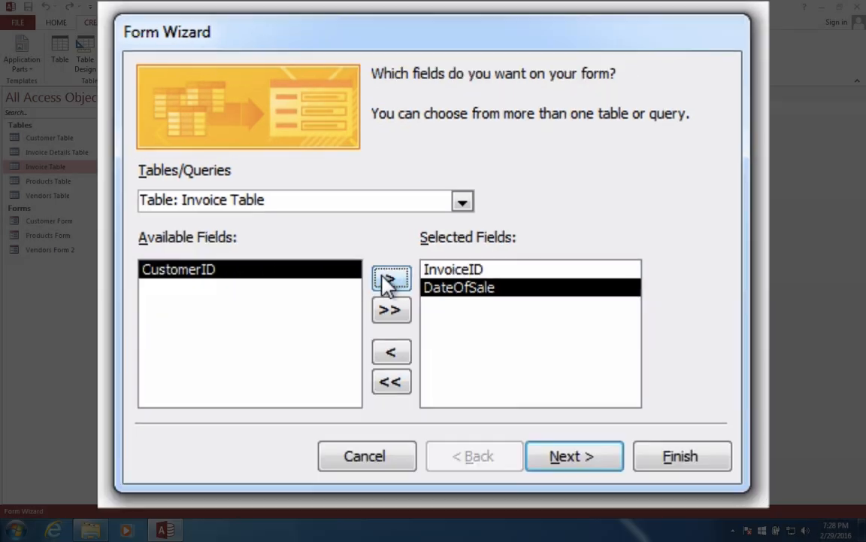
{"action": "left_click", "coordinate": [386, 308]}
- Add the ProductID and Quantity fields from the Invoice Details Table to the form's selected fields
{"action": "left_click", "coordinate": [465, 223]}
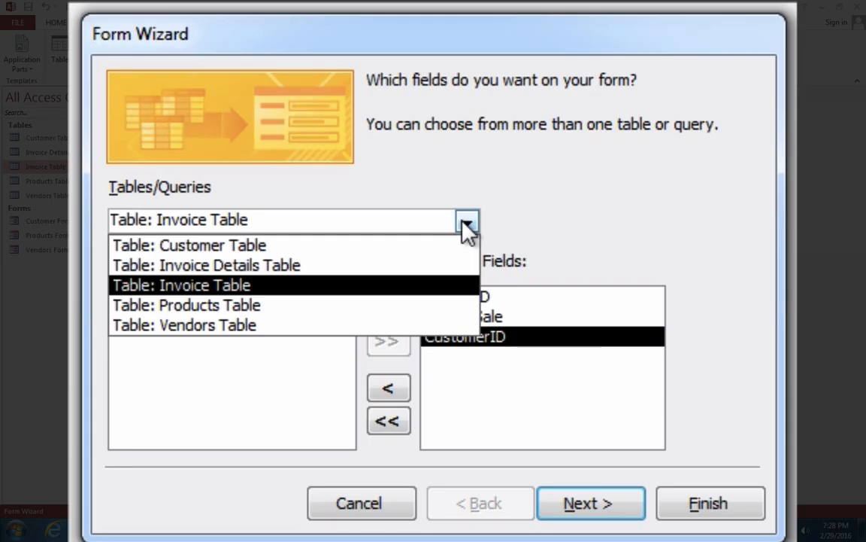
{"action": "left_click", "coordinate": [312, 280]}
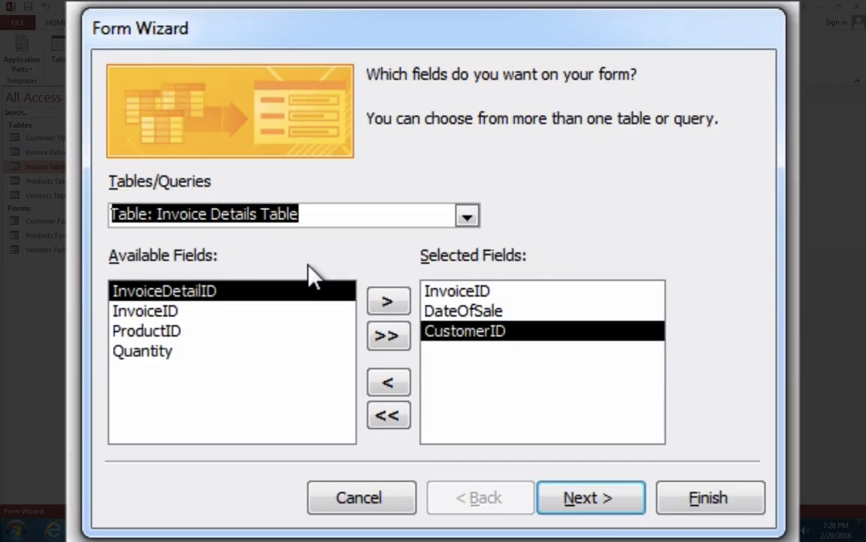
{"action": "left_click", "coordinate": [169, 334]}
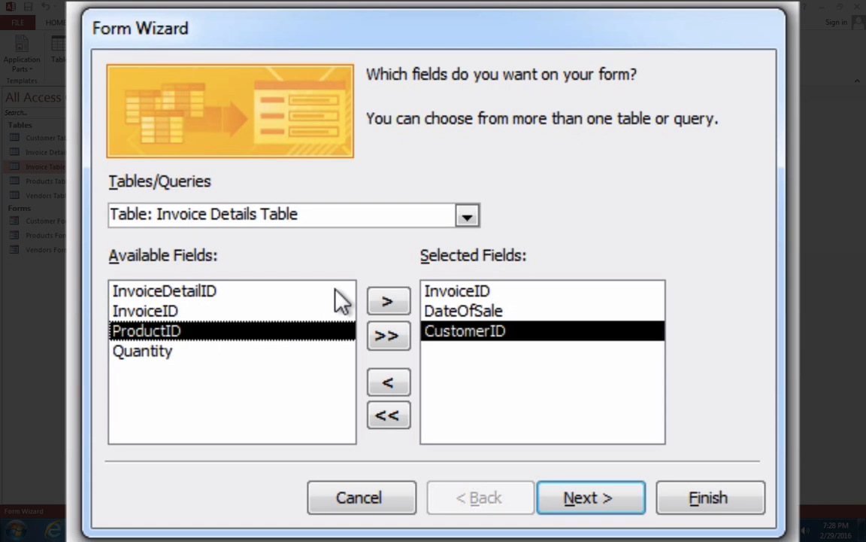
{"action": "left_click", "coordinate": [388, 303]}
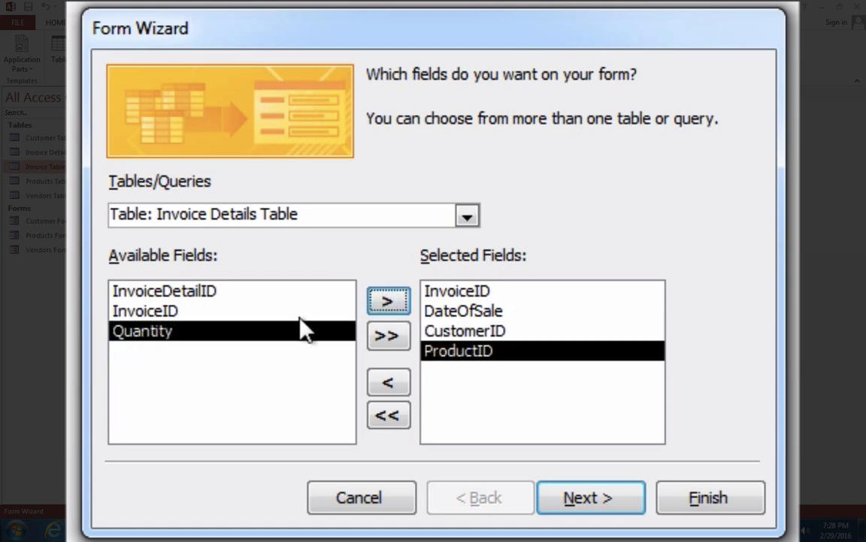
{"action": "left_click", "coordinate": [387, 301]}
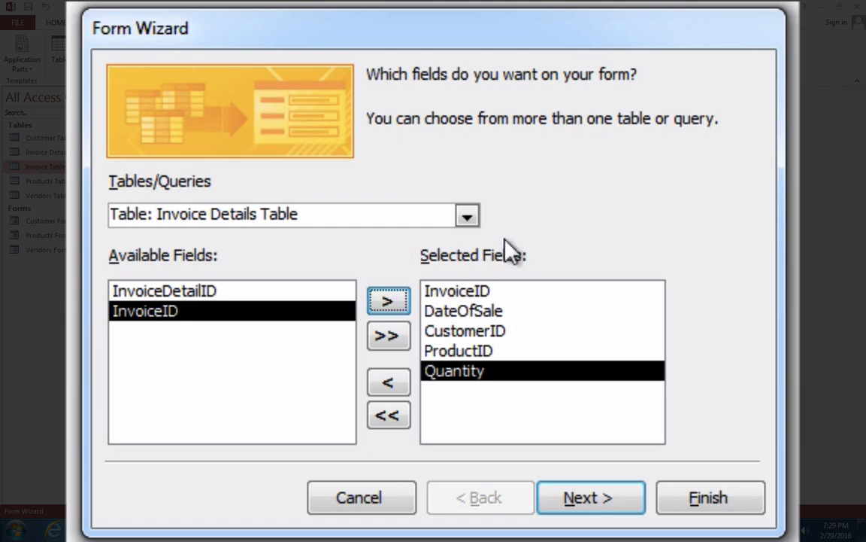
- Add the ProductName and RetailPrice fields from the Products Table to the form's selected fields
{"action": "left_click", "coordinate": [467, 217]}
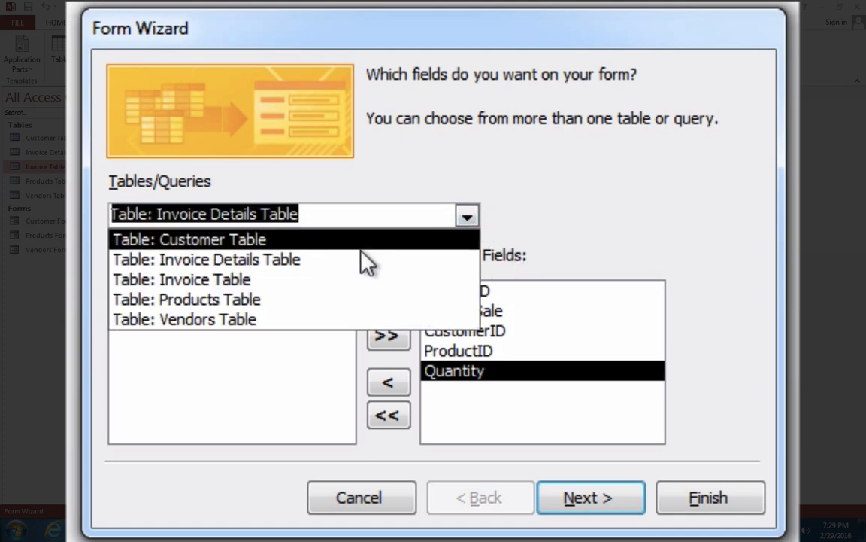
{"action": "left_click", "coordinate": [254, 305]}
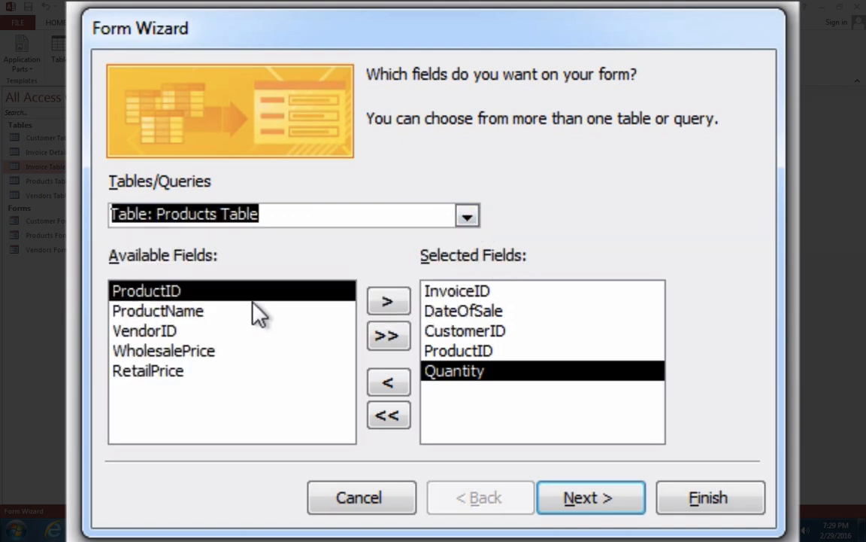
{"action": "left_click", "coordinate": [200, 313]}
{"action": "left_click", "coordinate": [382, 302]}
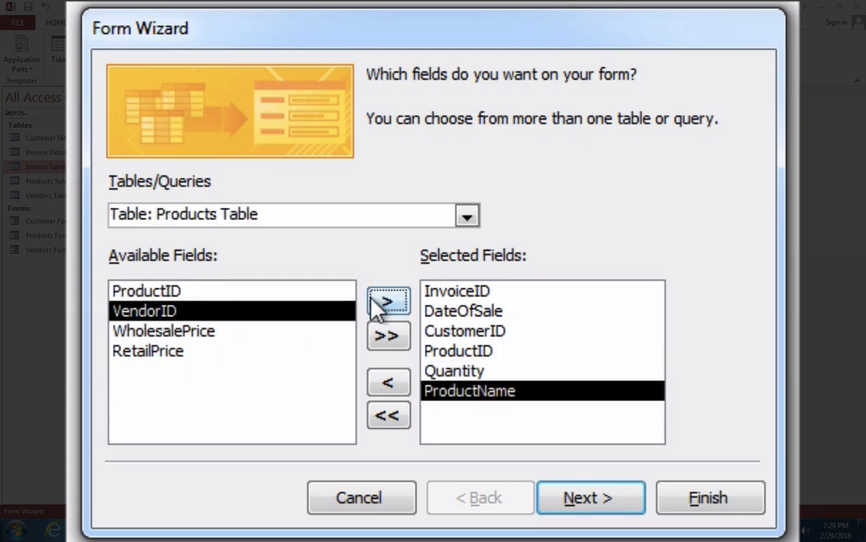
{"action": "left_click", "coordinate": [173, 358]}
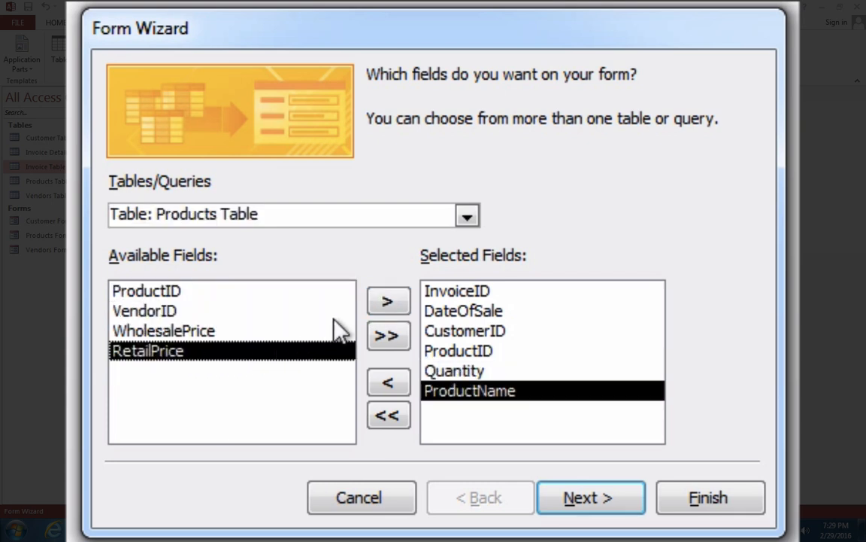
{"action": "left_click", "coordinate": [385, 305]}
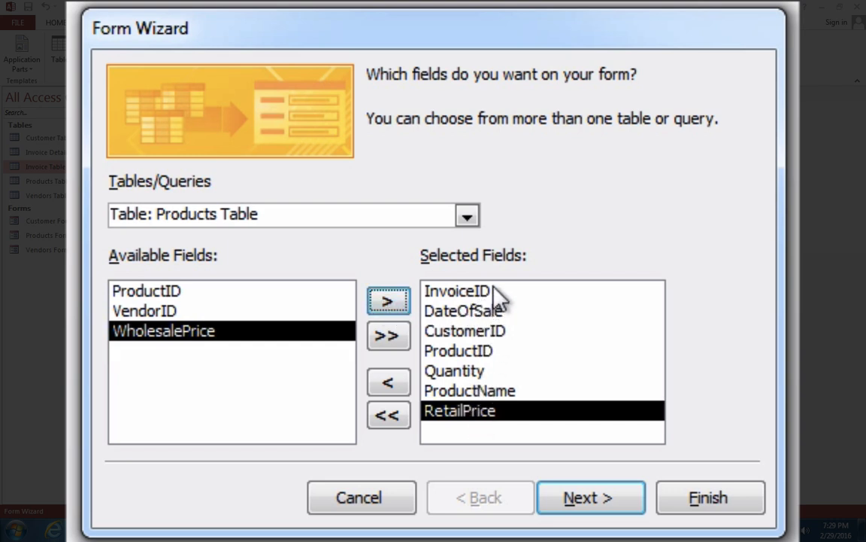
- Finish the form viewed by Invoice Table with a Datasheet subform, keeping the suggested titles and opening it for data entry
{"action": "left_click", "coordinate": [593, 501]}
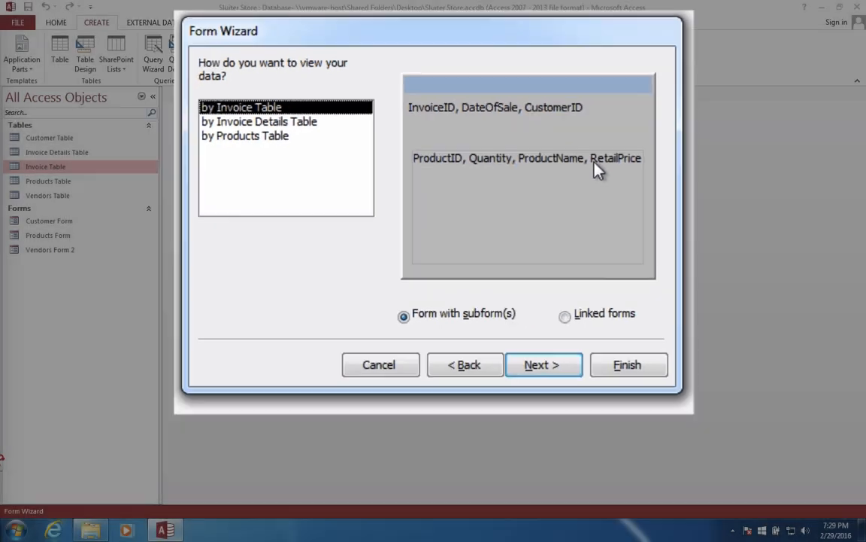
{"action": "left_click", "coordinate": [589, 500]}
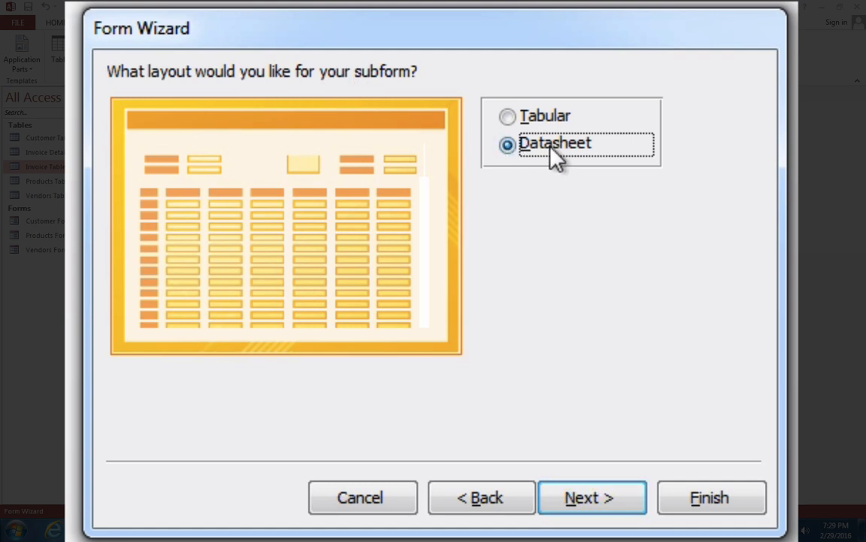
{"action": "left_click", "coordinate": [616, 496]}
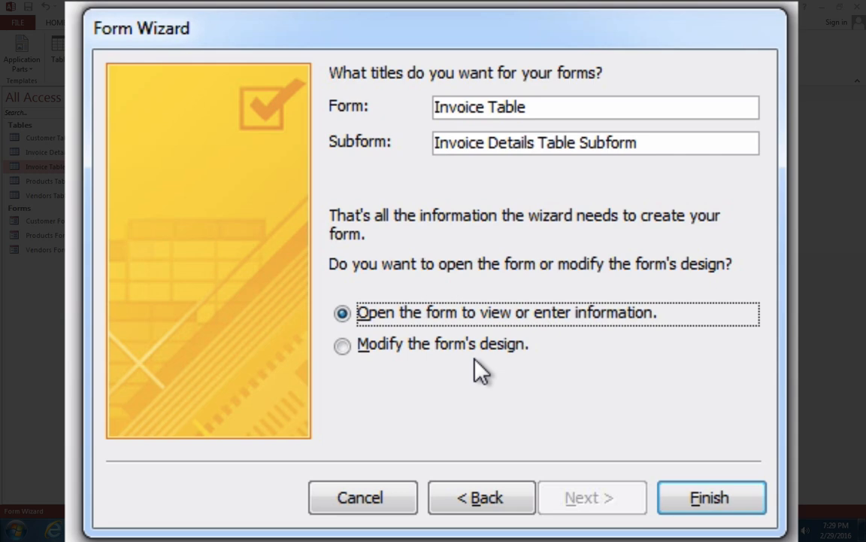
{"action": "left_click", "coordinate": [704, 495]}
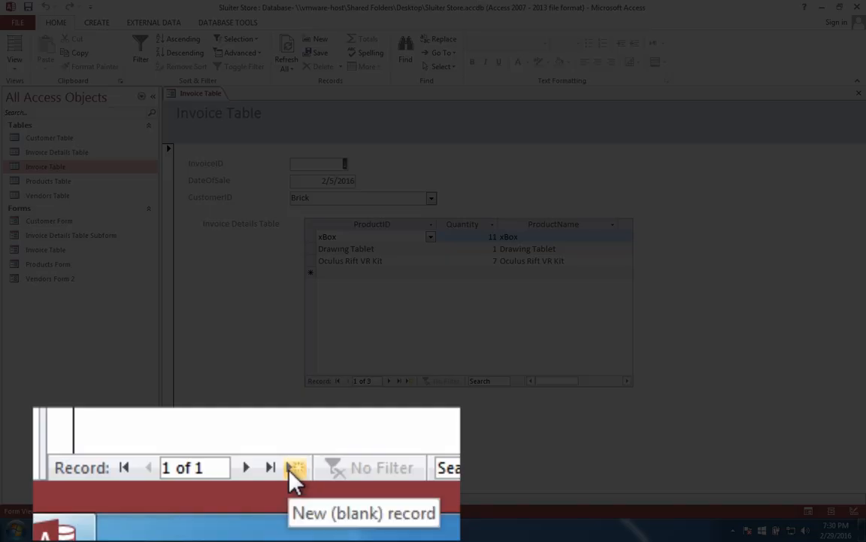
- Create a new invoice record, choosing a customer from the CustomerID list and setting DateOfSale to 2/25/2016
{"action": "left_click", "coordinate": [264, 498]}
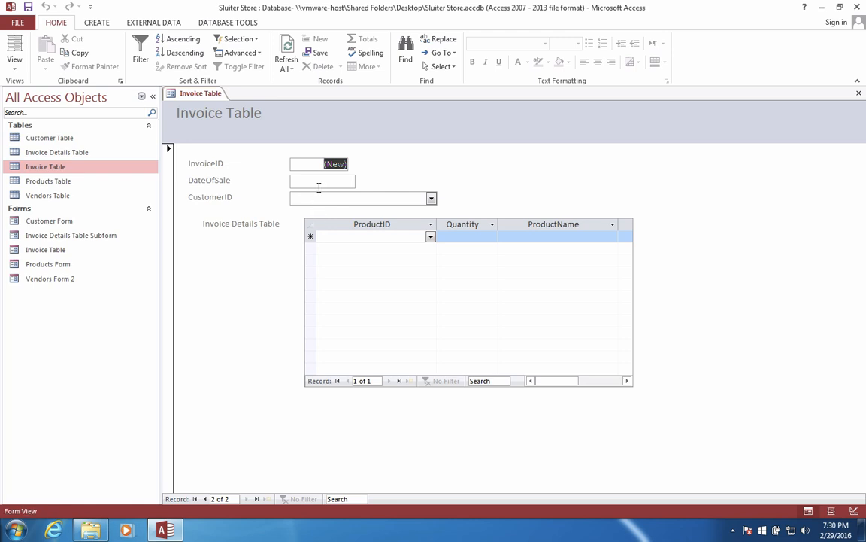
{"action": "left_click", "coordinate": [431, 199]}
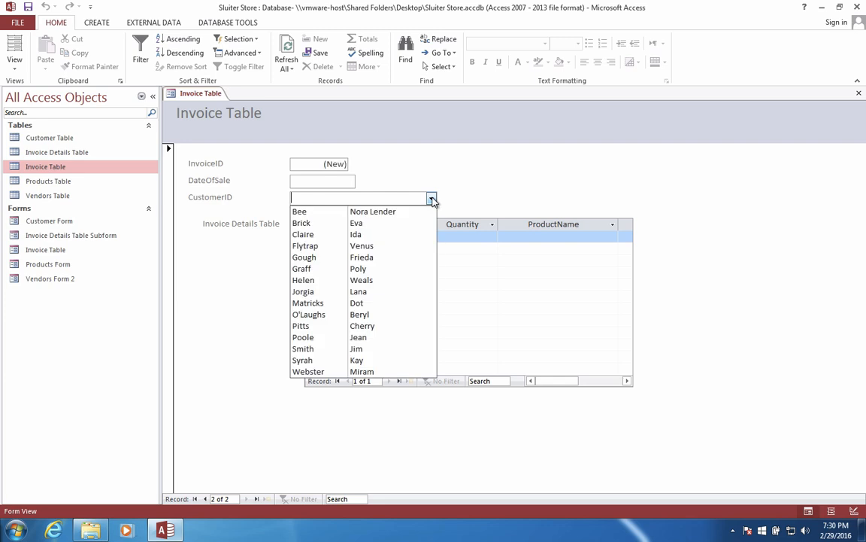
{"action": "left_click", "coordinate": [367, 333]}
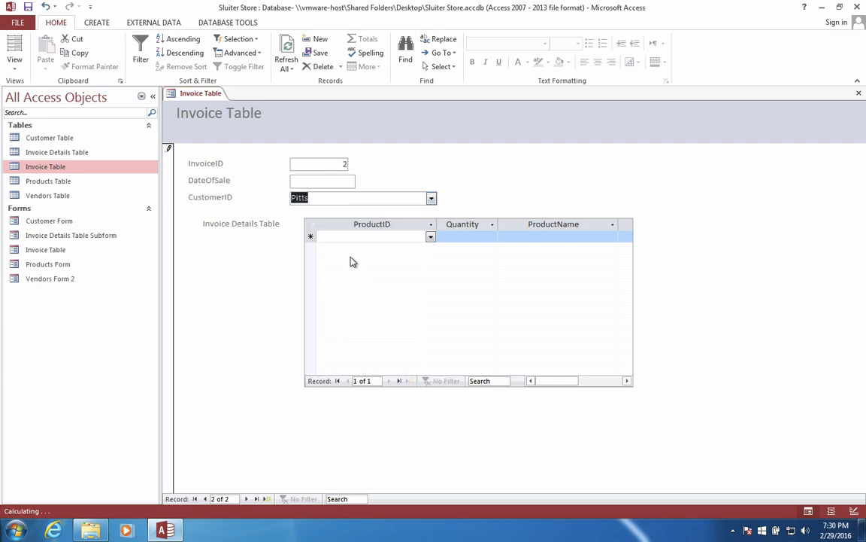
{"action": "left_click", "coordinate": [317, 181]}
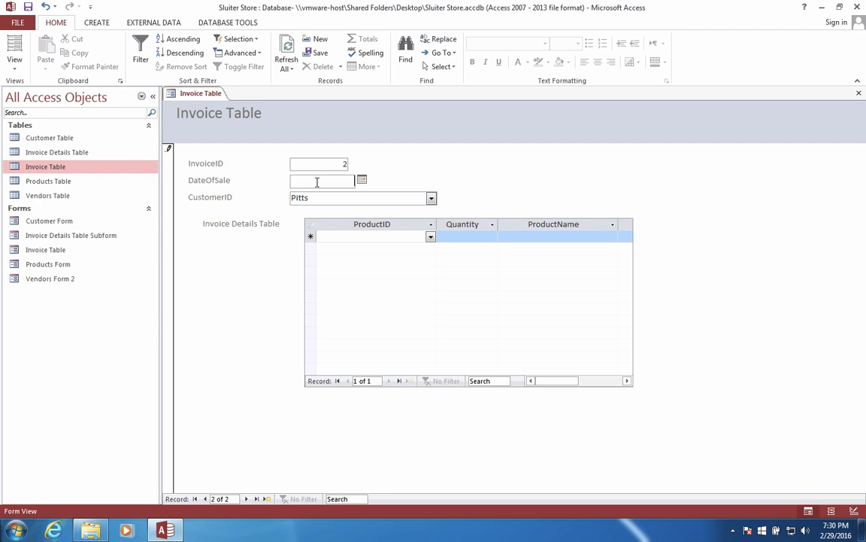
{"action": "left_click", "coordinate": [361, 181]}
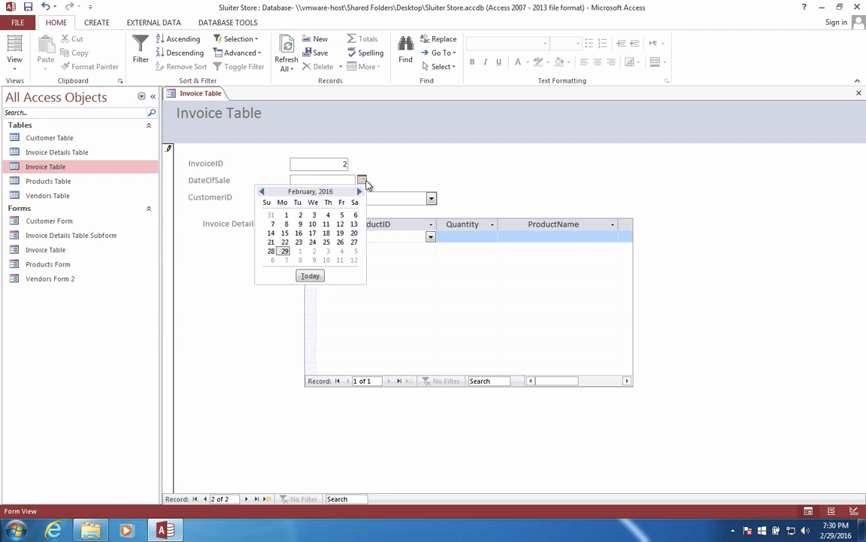
{"action": "left_click", "coordinate": [326, 242]}
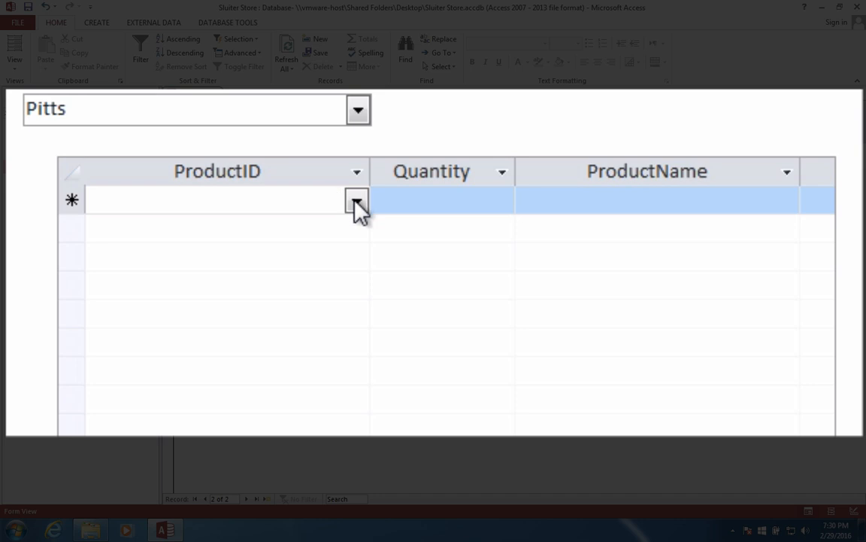
- Add an iPad line with quantity 3 to the invoice details subform and check its RetailPrice column
{"action": "left_click", "coordinate": [430, 237]}
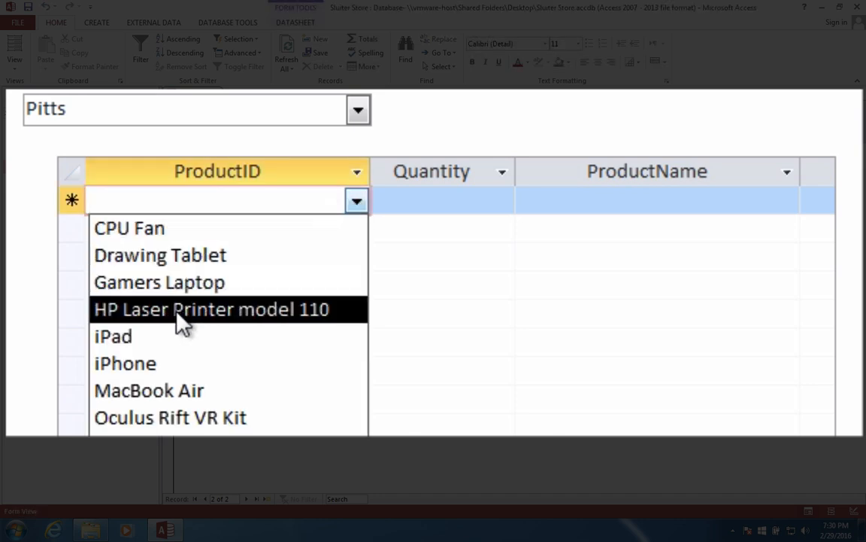
{"action": "left_click", "coordinate": [138, 338]}
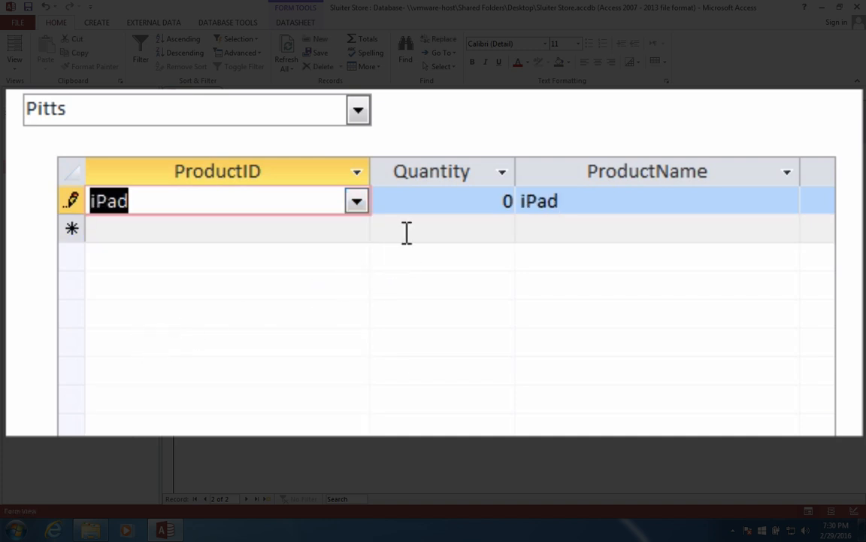
{"action": "left_click", "coordinate": [469, 202]}
{"action": "left_click_drag", "start_coordinate": [495, 201], "coordinate": [530, 206]}
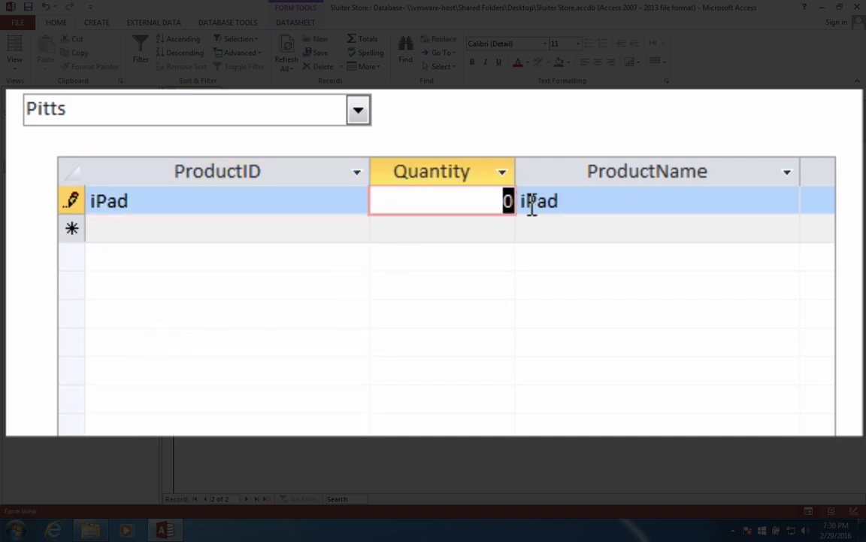
{"action": "type", "text": "3"}
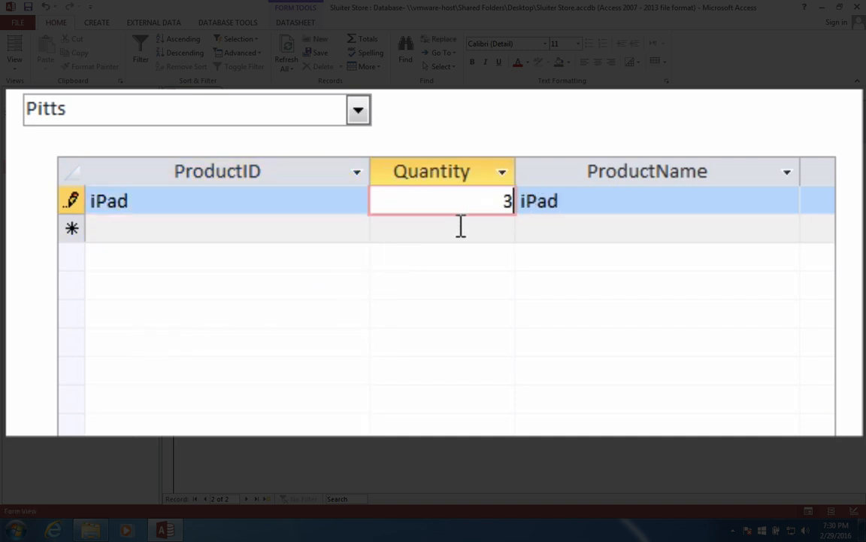
{"action": "left_click", "coordinate": [575, 210]}
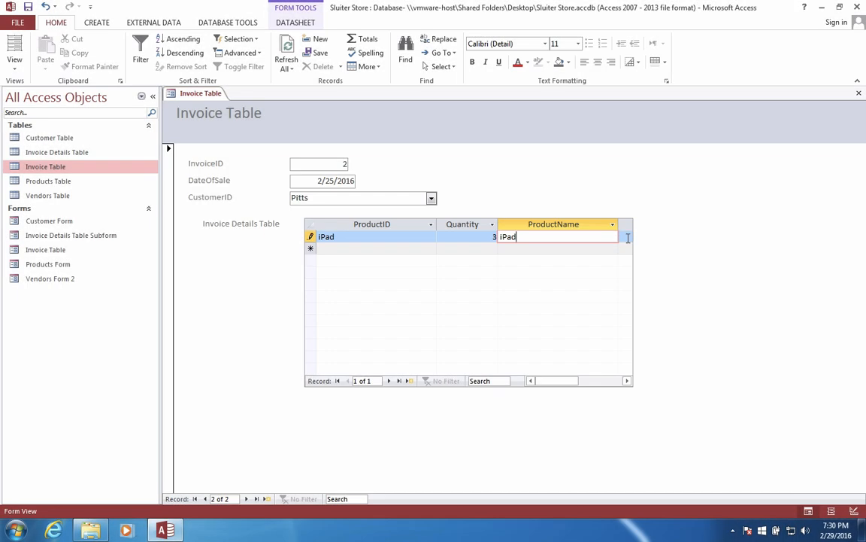
{"action": "left_click_drag", "start_coordinate": [557, 380], "coordinate": [580, 381]}
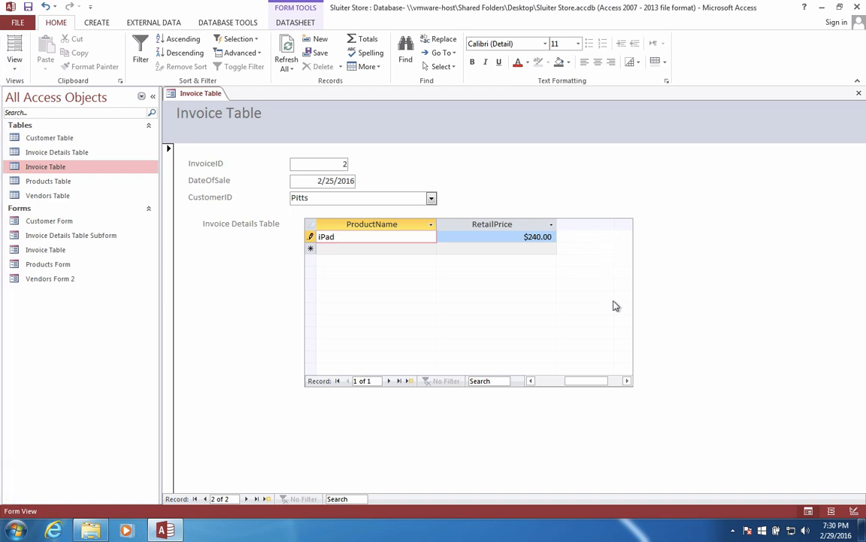
{"action": "left_click_drag", "start_coordinate": [595, 382], "coordinate": [553, 385]}
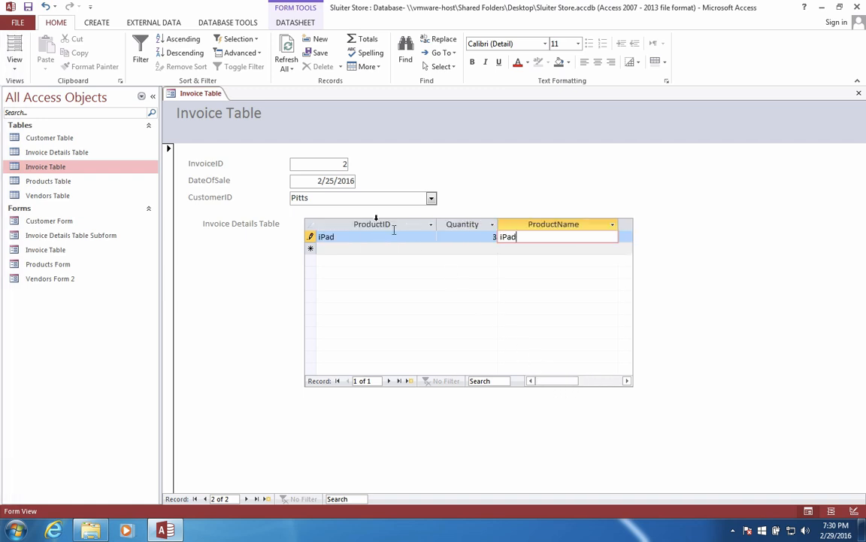
- Save the Invoice Table form and switch it to Design View
{"action": "right_click", "coordinate": [214, 95]}
{"action": "left_click", "coordinate": [239, 101]}
{"action": "right_click", "coordinate": [210, 98]}
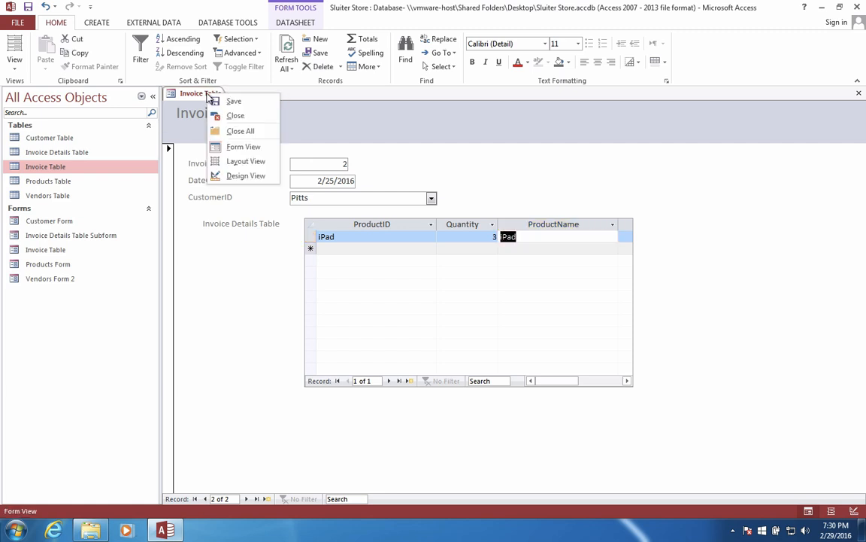
{"action": "left_click", "coordinate": [239, 176]}
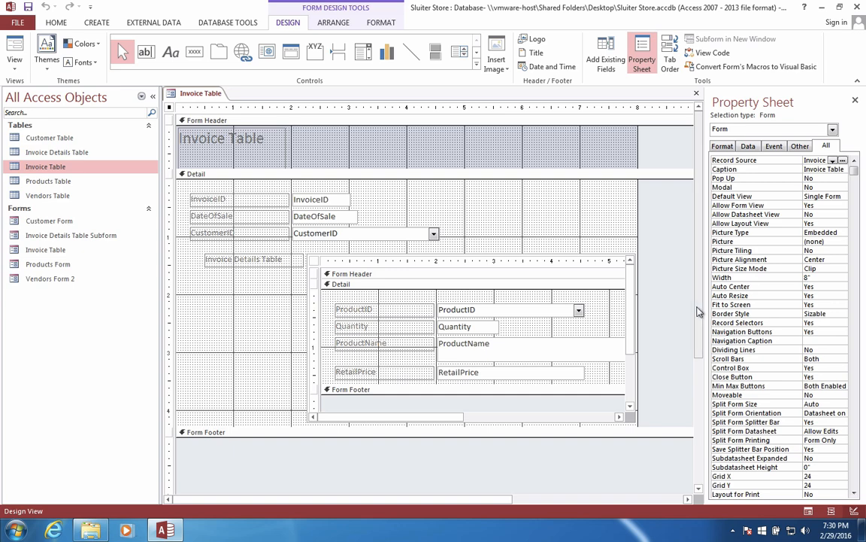
{"action": "scroll", "coordinate": [701, 317], "scroll_direction": "down", "scroll_amount": 3}
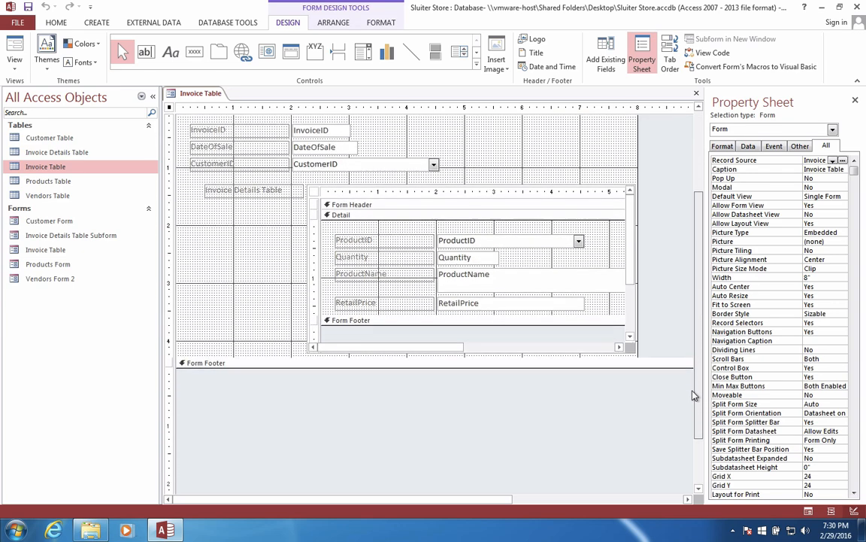
- Move the invoice details subform beneath its label, about 0.17 inches from the form's left edge, and widen it to about 7.58 inches
{"action": "left_click", "coordinate": [319, 180]}
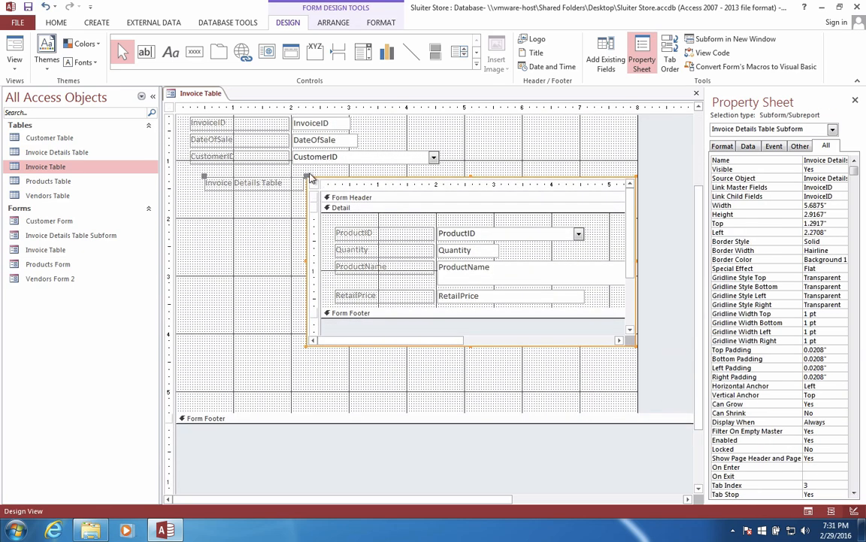
{"action": "left_click_drag", "start_coordinate": [324, 177], "coordinate": [328, 180]}
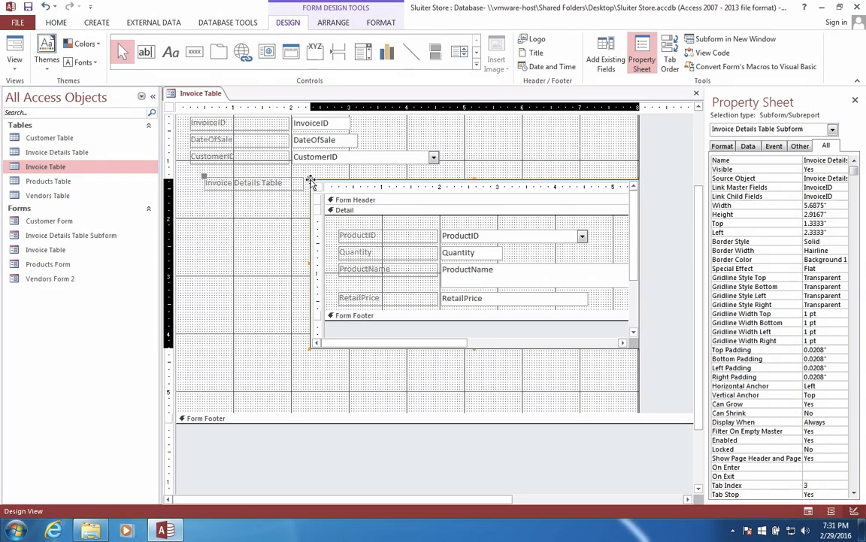
{"action": "left_click_drag", "start_coordinate": [315, 184], "coordinate": [187, 200]}
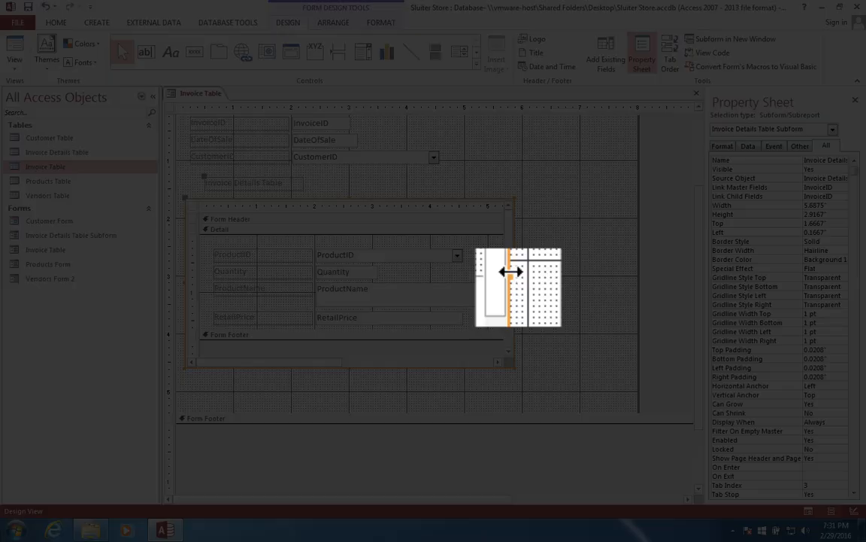
{"action": "left_click_drag", "start_coordinate": [513, 280], "coordinate": [617, 331]}
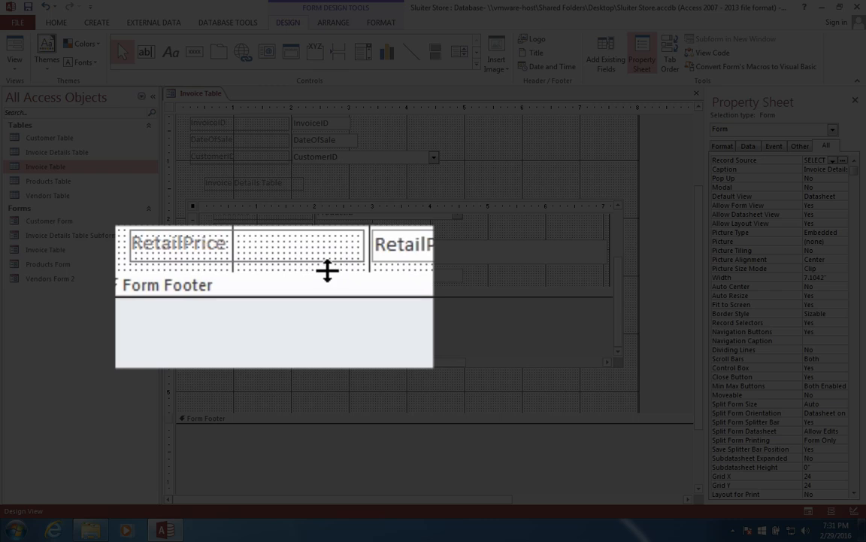
- Extend the subform's Detail section downward and add a text box below RetailPrice with the label Subtotal
{"action": "left_click_drag", "start_coordinate": [327, 270], "coordinate": [289, 339]}
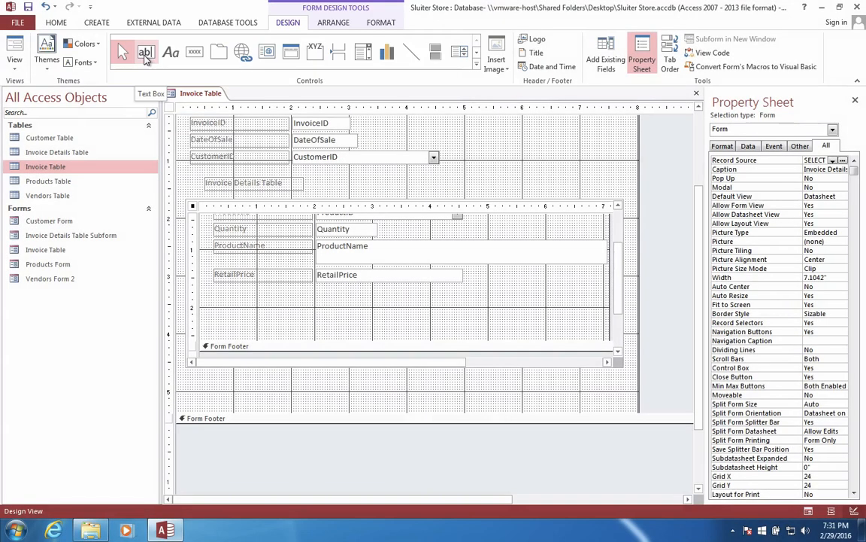
{"action": "left_click", "coordinate": [39, 127]}
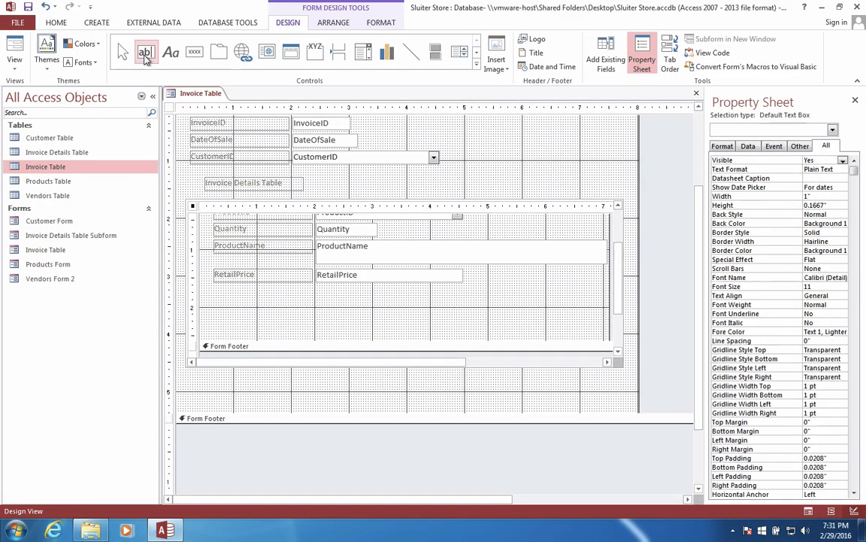
{"action": "left_click", "coordinate": [316, 291]}
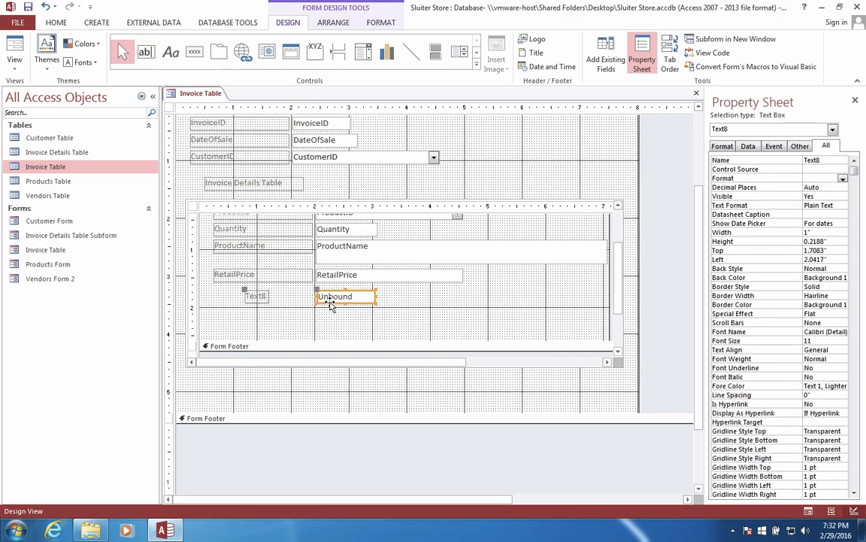
{"action": "left_click", "coordinate": [256, 297]}
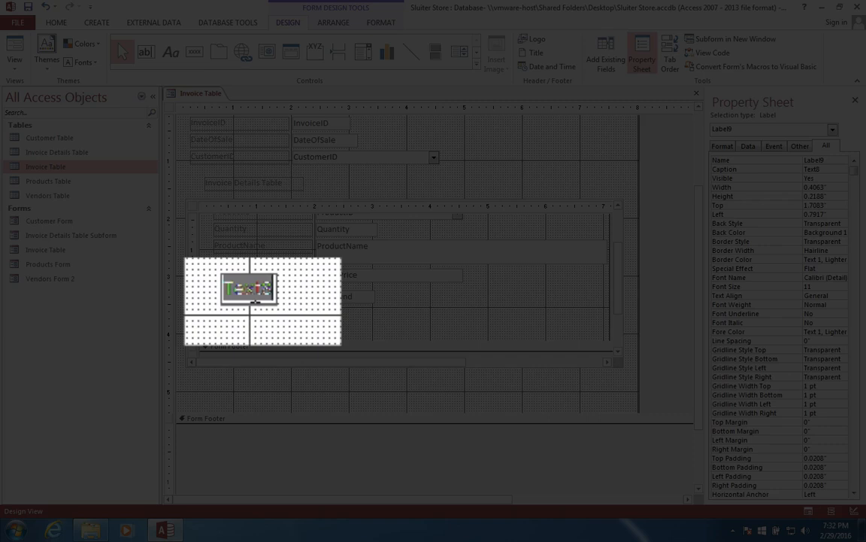
{"action": "type", "text": "Subtotal"}
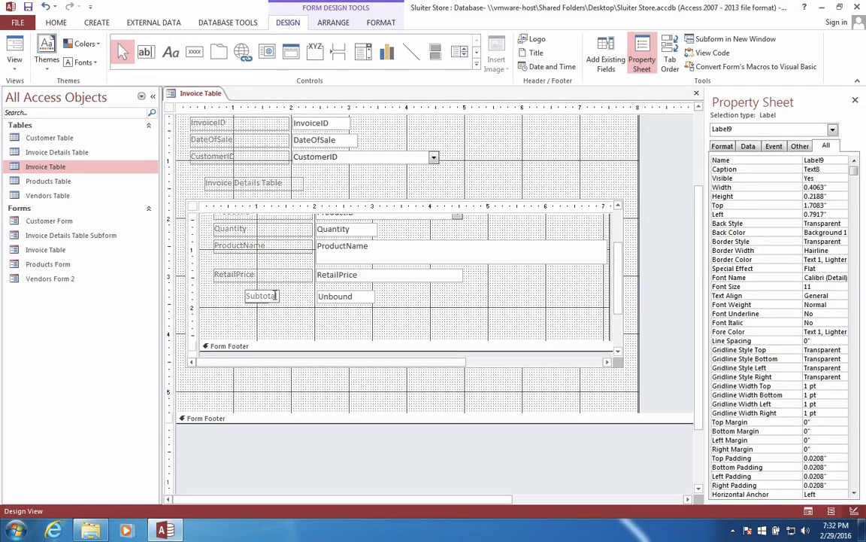
- Use the Expression Builder to set the Subtotal text box's Control Source to = [Quantity] * [RetailPrice]
{"action": "left_click", "coordinate": [324, 297]}
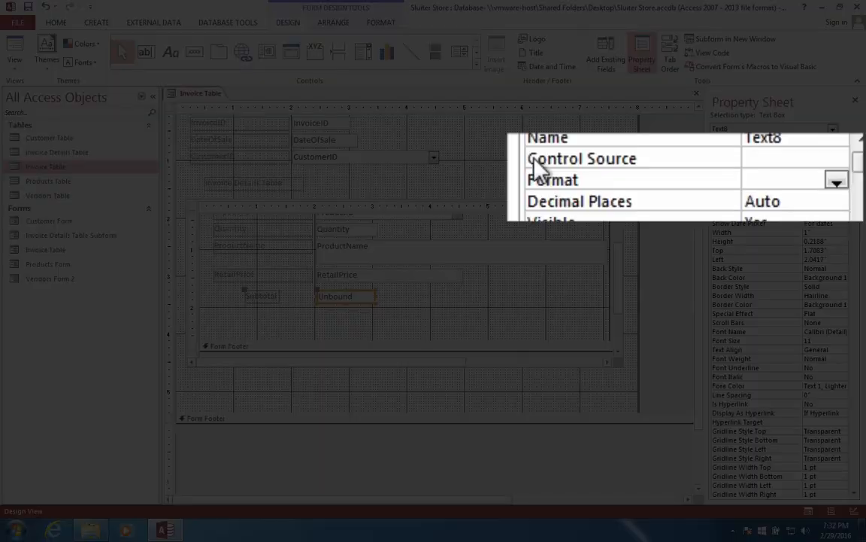
{"action": "left_click", "coordinate": [716, 168]}
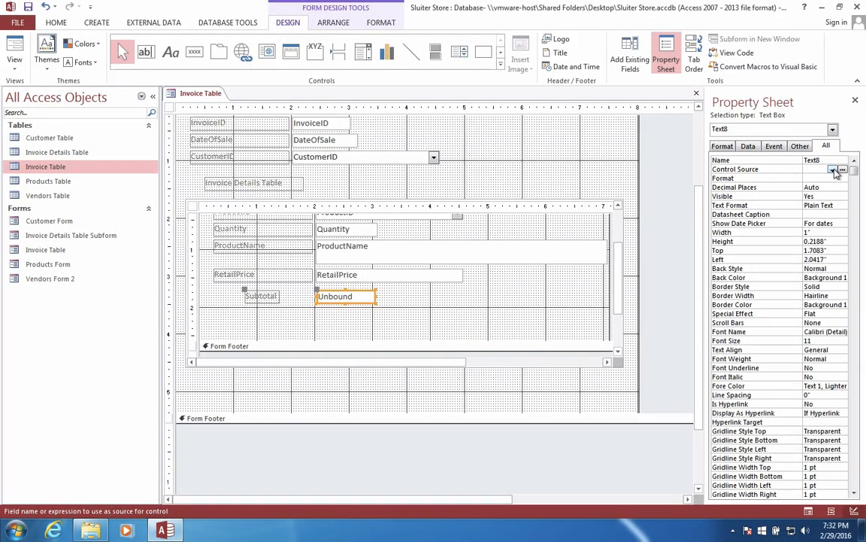
{"action": "left_click", "coordinate": [832, 170]}
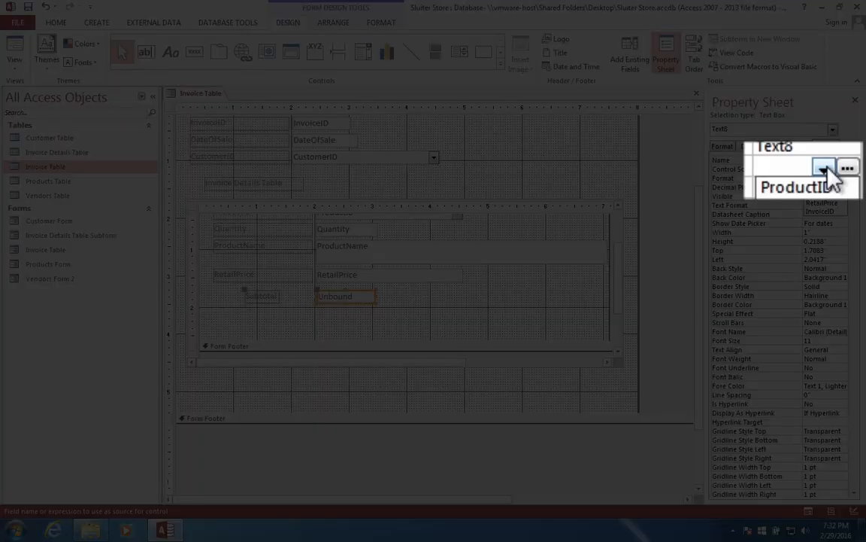
{"action": "left_click", "coordinate": [830, 168]}
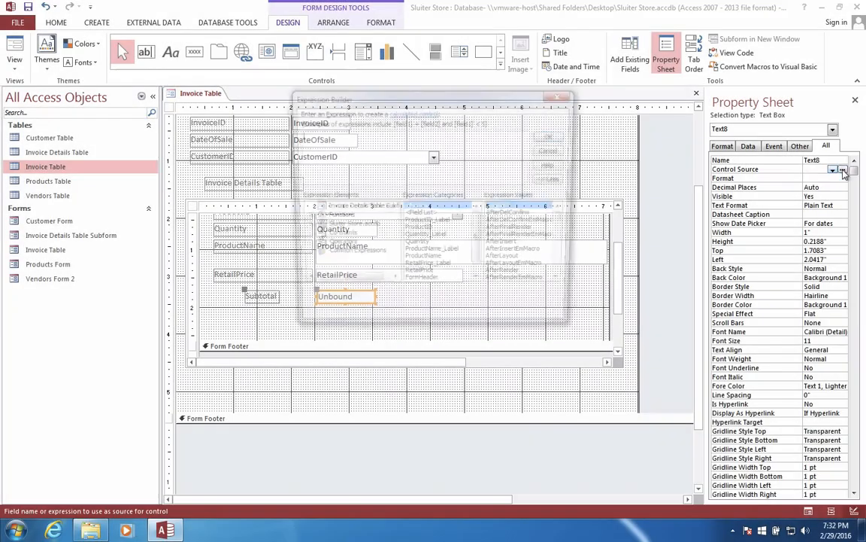
{"action": "left_click", "coordinate": [843, 169]}
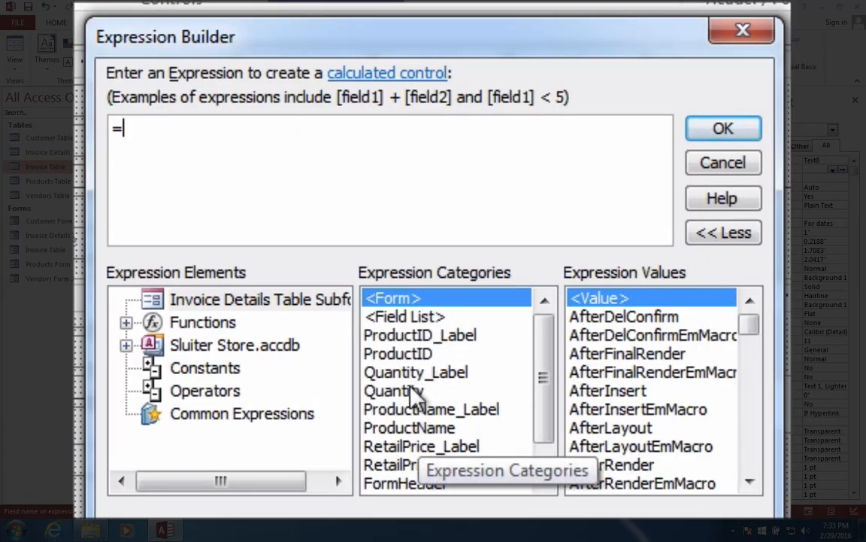
{"action": "double_click", "coordinate": [399, 395]}
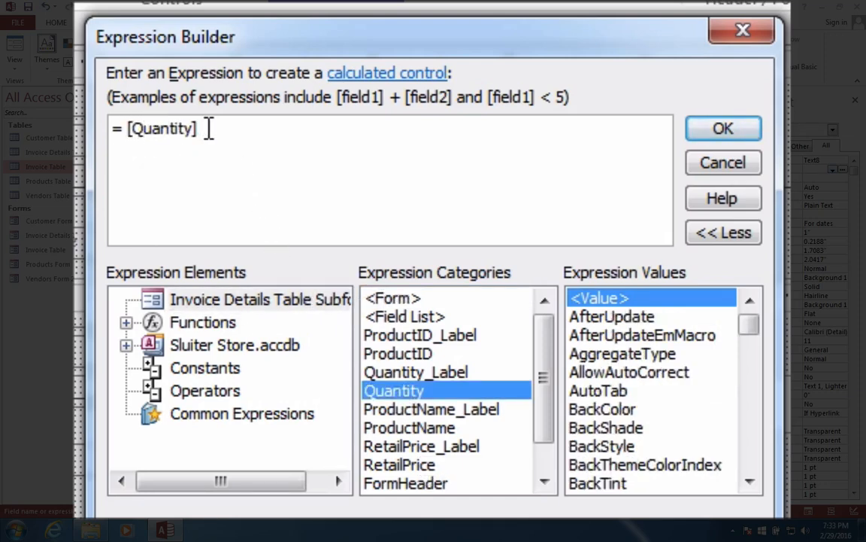
{"action": "type", "text": "*"}
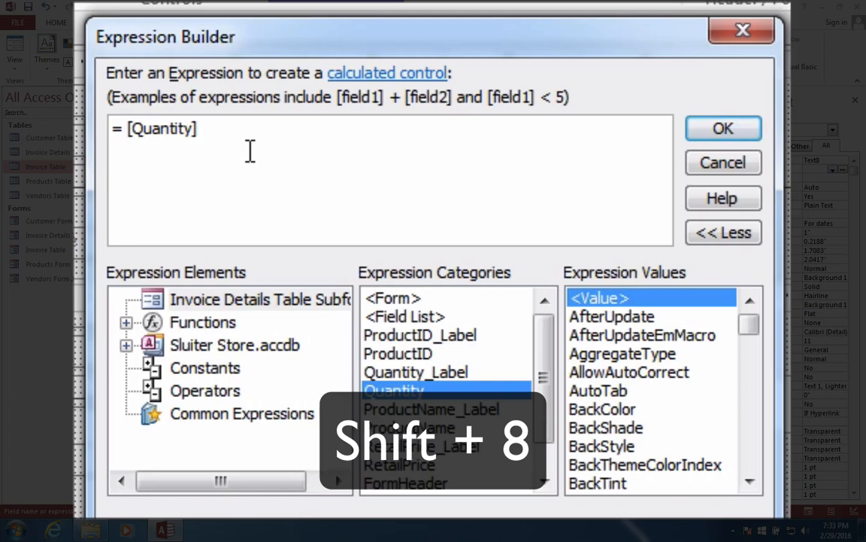
{"action": "type", "text": "*"}
{"action": "double_click", "coordinate": [399, 465]}
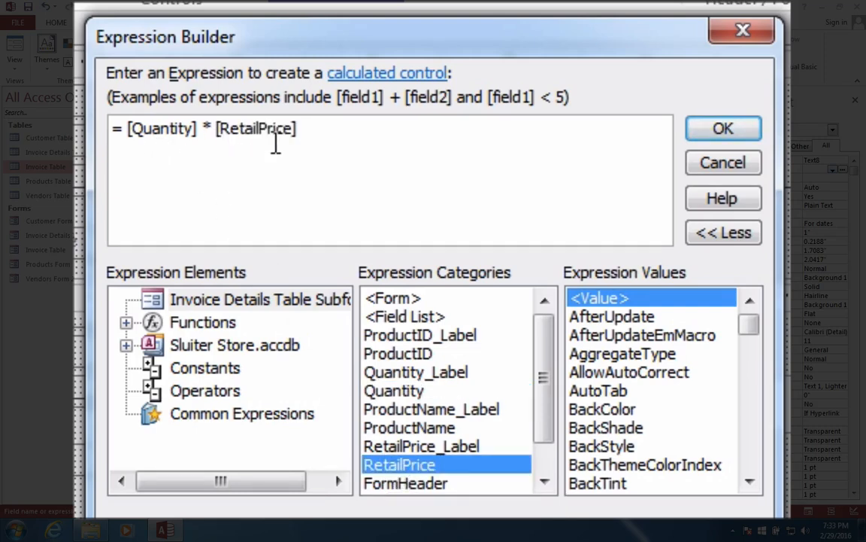
{"action": "left_click", "coordinate": [724, 130]}
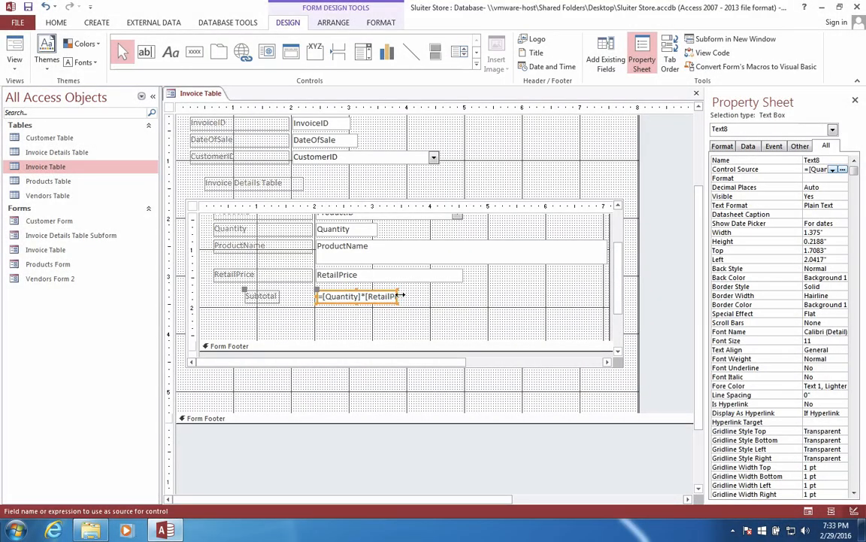
- View the form in Form View and check the Subtotal column against each line's Quantity and RetailPrice
{"action": "right_click", "coordinate": [209, 98]}
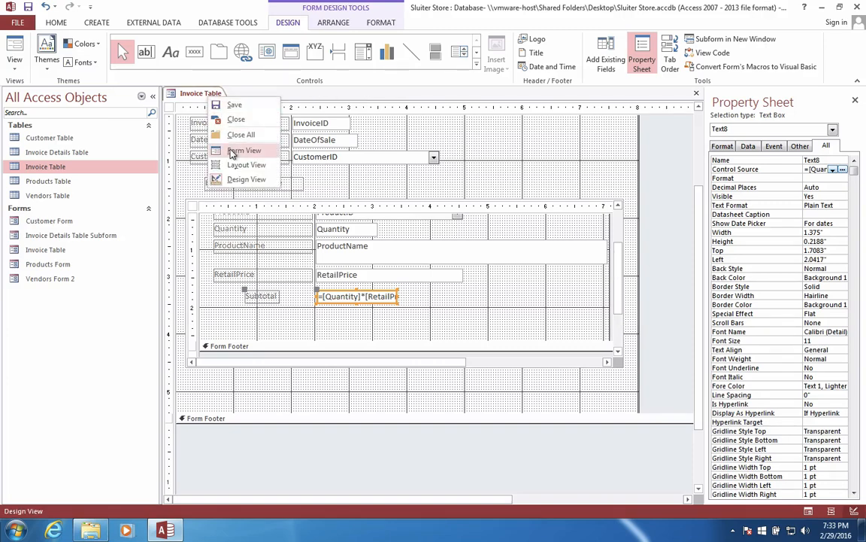
{"action": "left_click", "coordinate": [232, 151]}
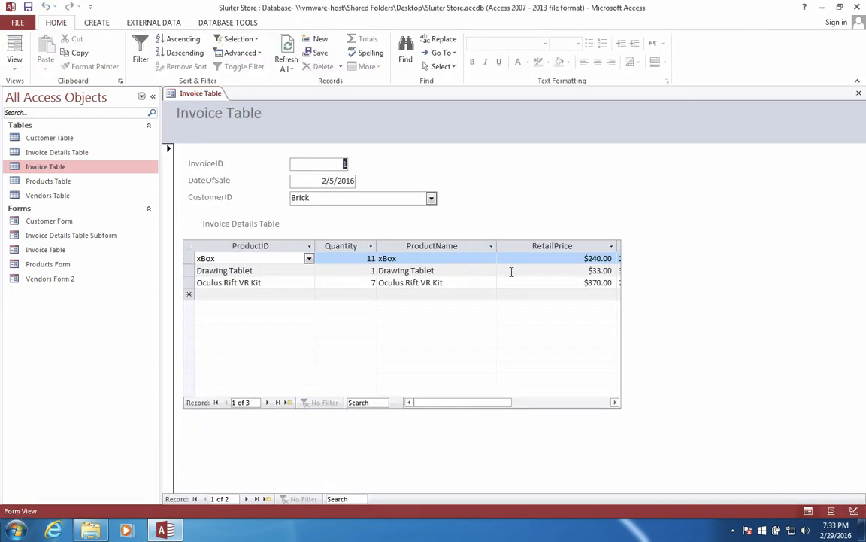
{"action": "left_click_drag", "start_coordinate": [463, 402], "coordinate": [512, 402]}
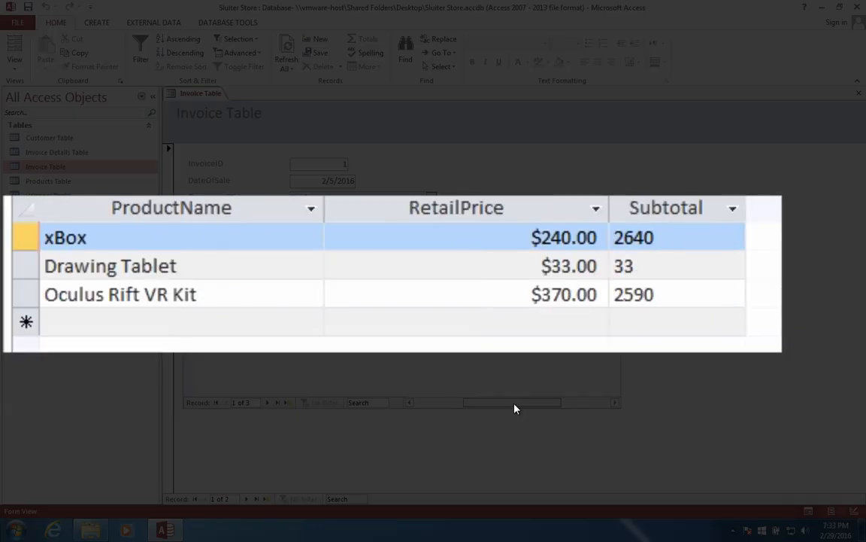
{"action": "left_click", "coordinate": [651, 241]}
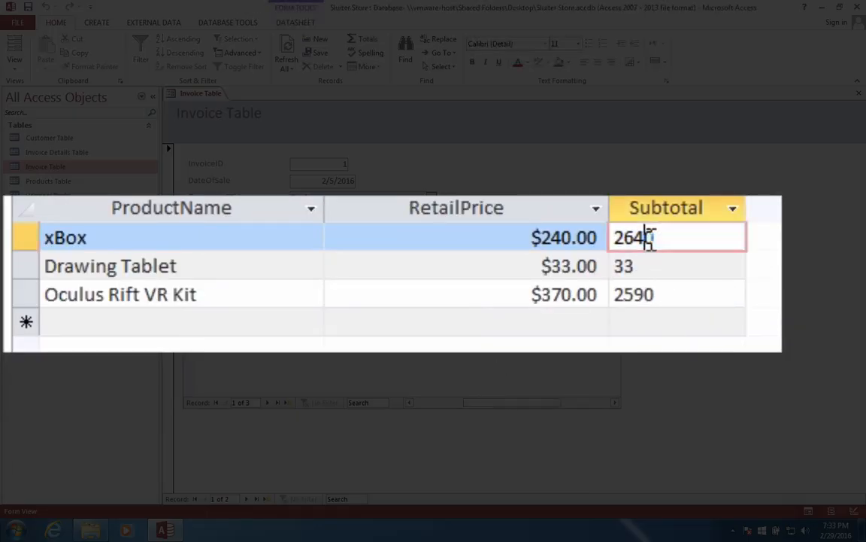
{"action": "left_click_drag", "start_coordinate": [473, 406], "coordinate": [433, 406]}
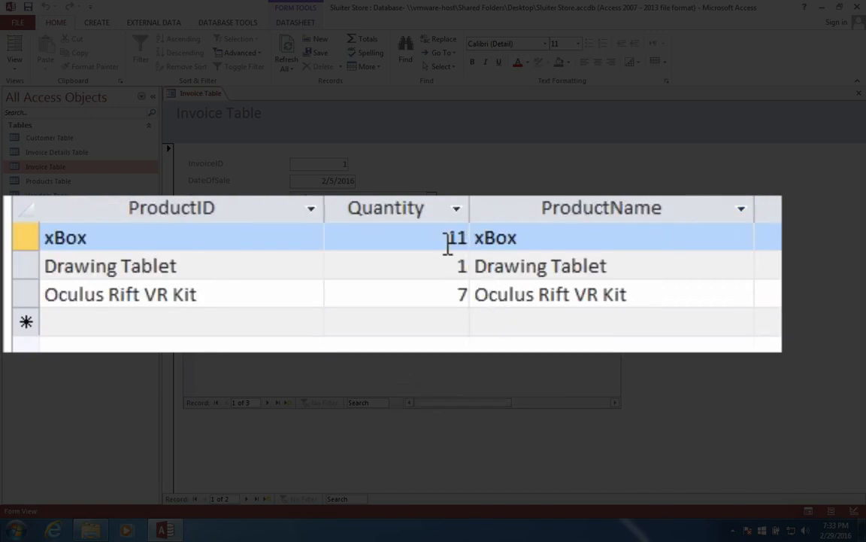
{"action": "left_click_drag", "start_coordinate": [476, 407], "coordinate": [507, 401]}
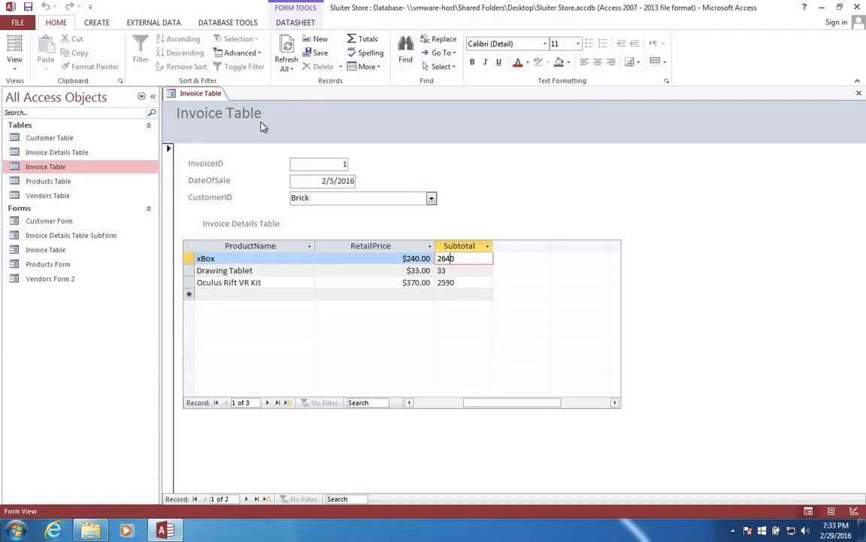
- Return the form to Design View and set the Subtotal text box's Format property to Currency
{"action": "right_click", "coordinate": [213, 92]}
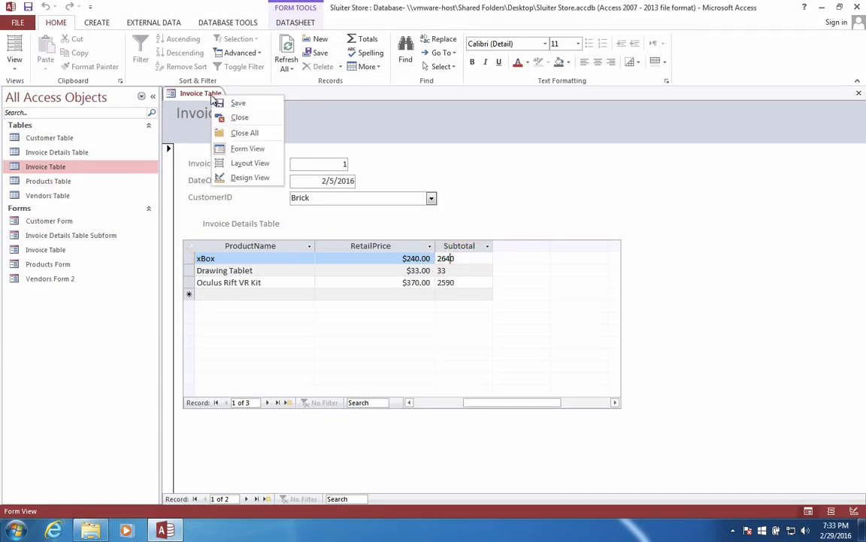
{"action": "left_click", "coordinate": [239, 178]}
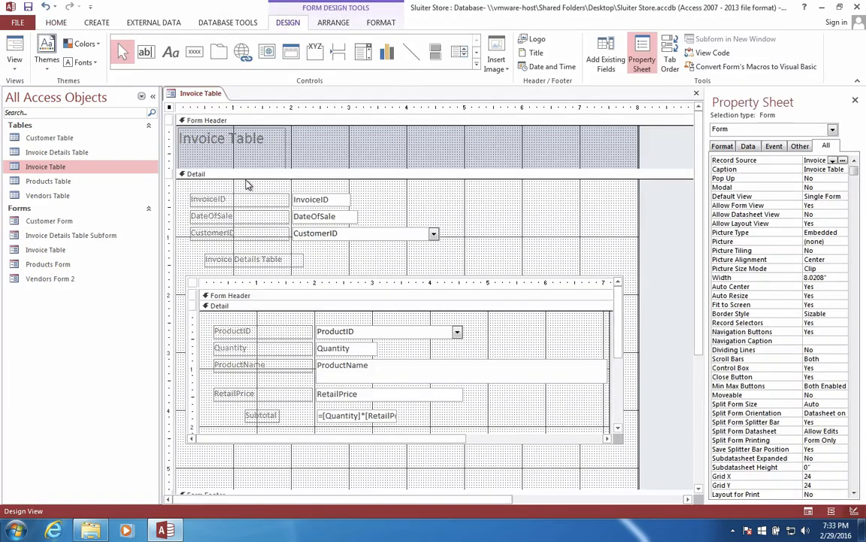
{"action": "left_click", "coordinate": [373, 417]}
{"action": "left_click", "coordinate": [357, 416]}
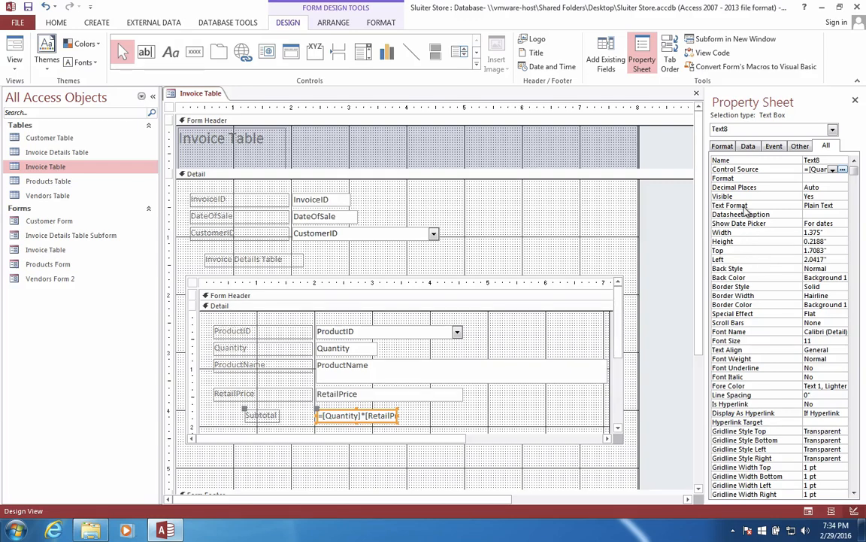
{"action": "left_click", "coordinate": [843, 179]}
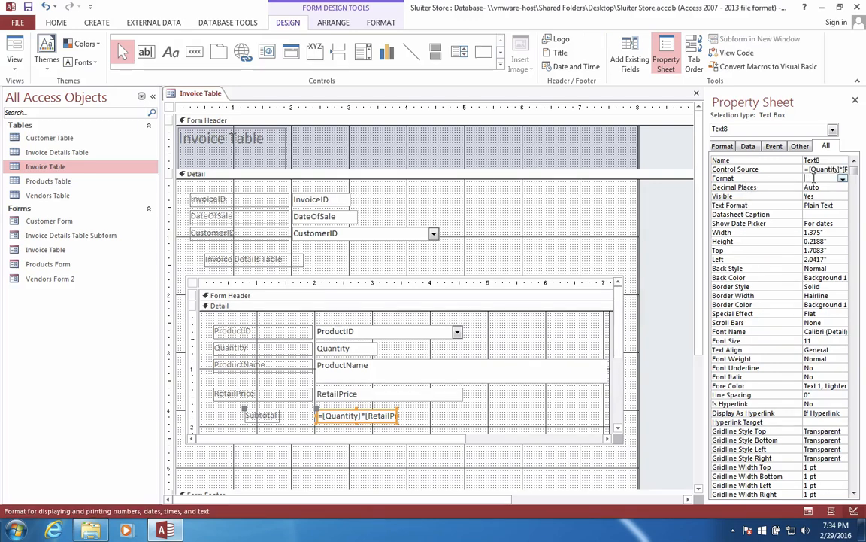
{"action": "left_click", "coordinate": [844, 181]}
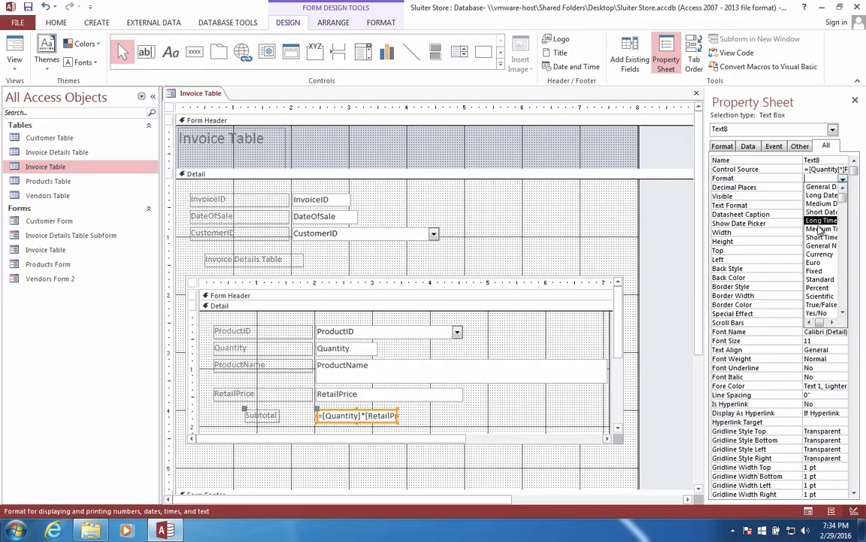
{"action": "left_click", "coordinate": [818, 256]}
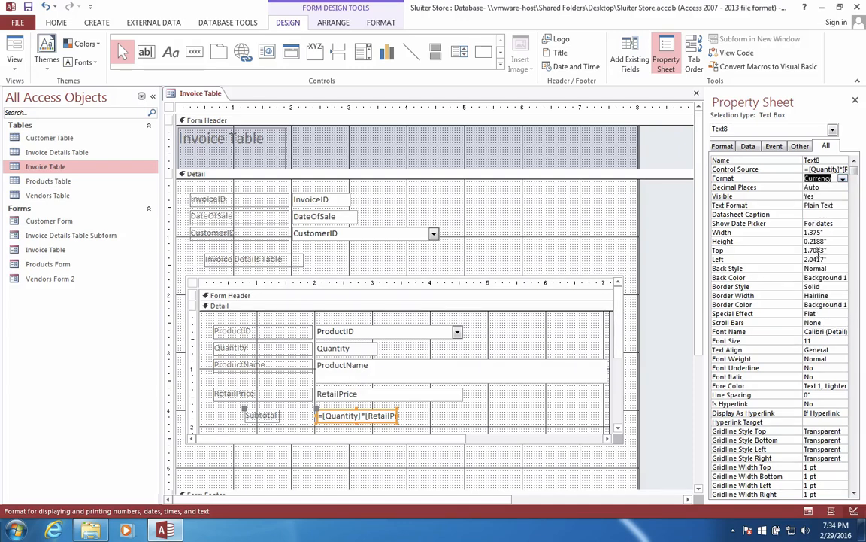
- Close the form, saving changes to Invoice Table and its subform, and reopen it to check the Subtotal column
{"action": "right_click", "coordinate": [211, 96]}
{"action": "left_click", "coordinate": [221, 117]}
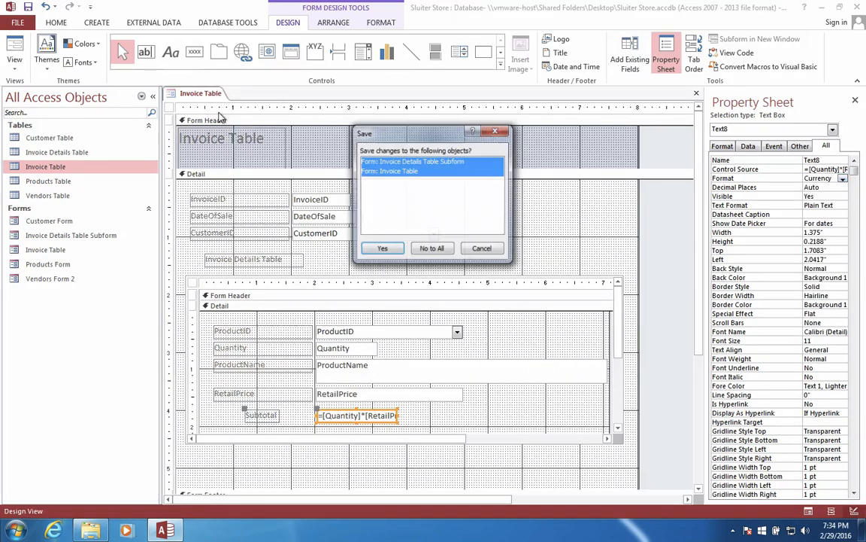
{"action": "left_click", "coordinate": [382, 247]}
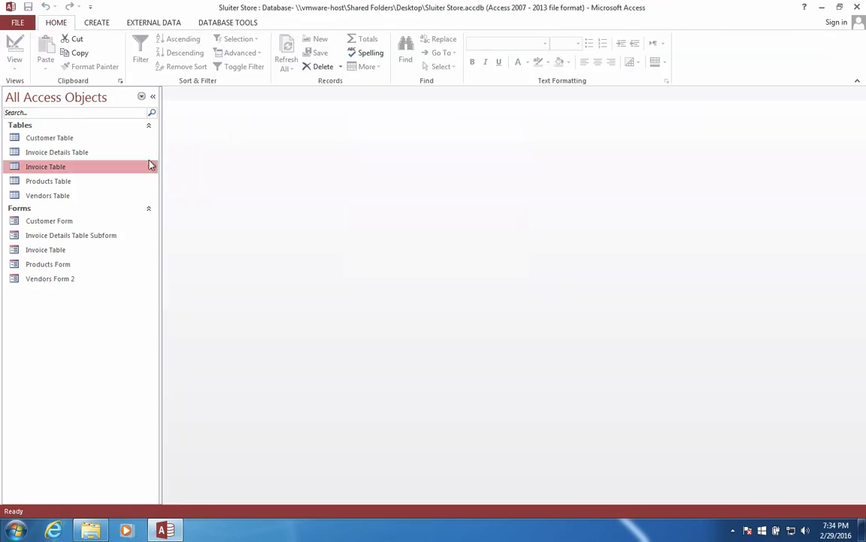
{"action": "double_click", "coordinate": [43, 250]}
{"action": "left_click_drag", "start_coordinate": [443, 405], "coordinate": [479, 408]}
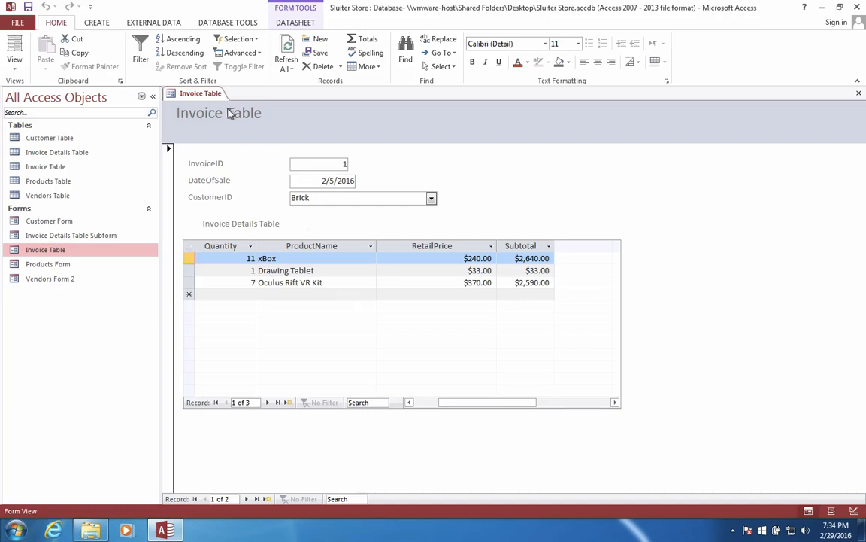
- In Layout View, narrow the subform's columns and widen the subform to about 8.48" so all columns fit, and return to Form View
{"action": "right_click", "coordinate": [194, 98]}
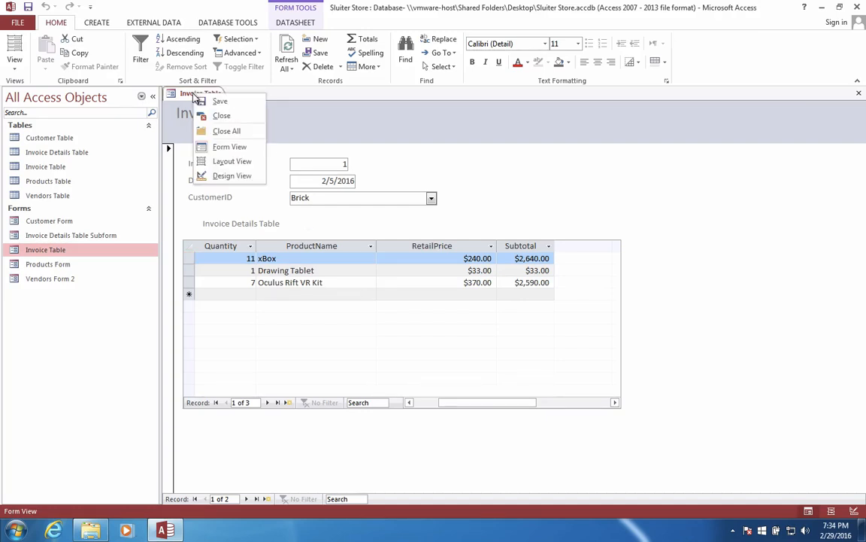
{"action": "left_click", "coordinate": [224, 162]}
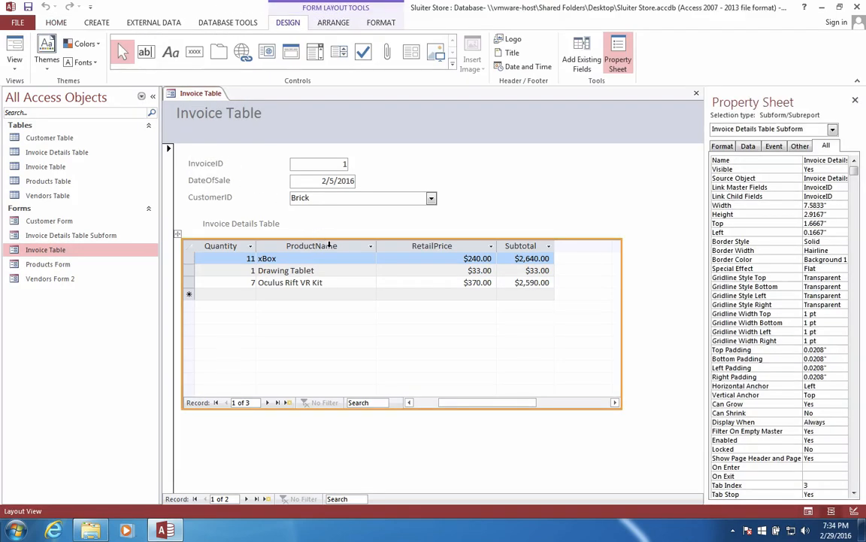
{"action": "left_click_drag", "start_coordinate": [497, 245], "coordinate": [424, 246]}
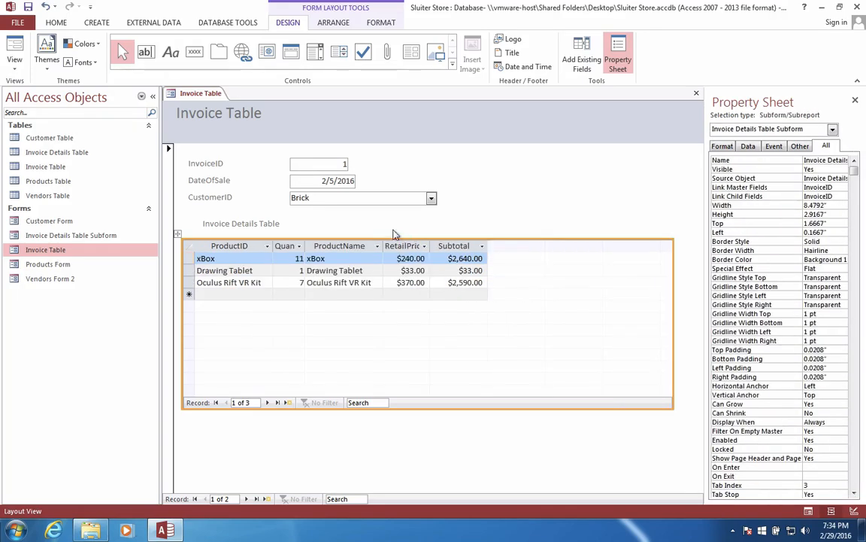
{"action": "right_click", "coordinate": [207, 97]}
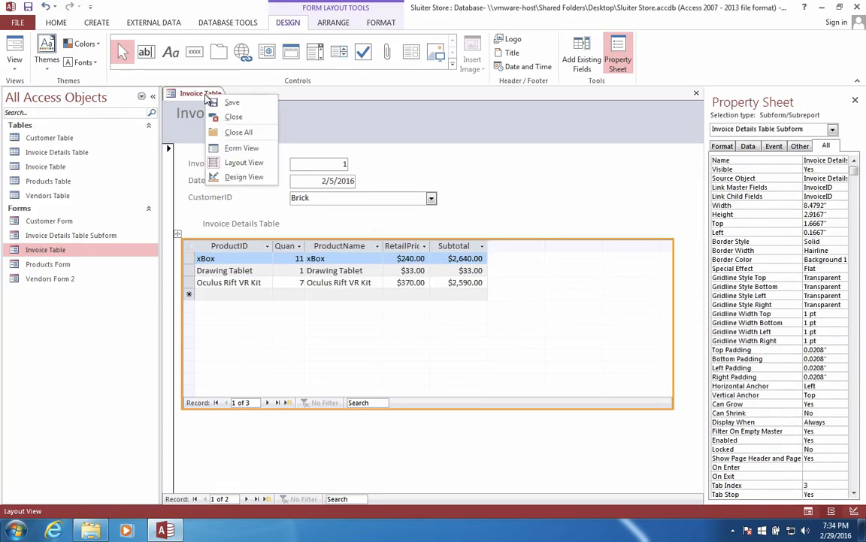
{"action": "left_click", "coordinate": [221, 149]}
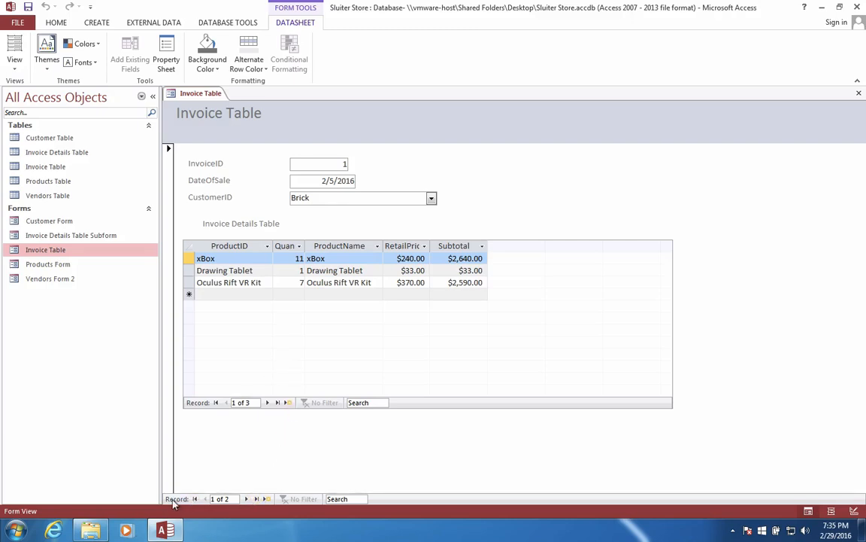
- Start a new invoice record, set DateOfSale to 3/1/2016, and choose the customer's name for CustomerID
{"action": "left_click", "coordinate": [267, 498]}
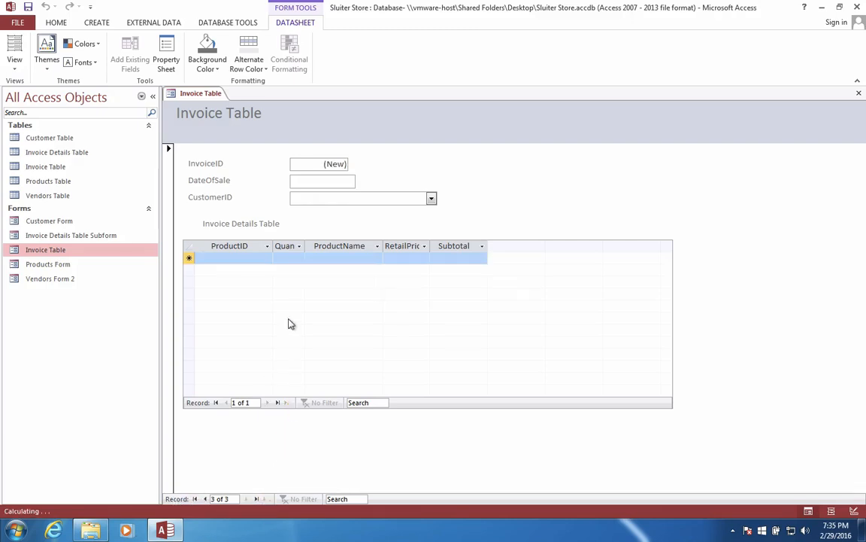
{"action": "left_click", "coordinate": [332, 179]}
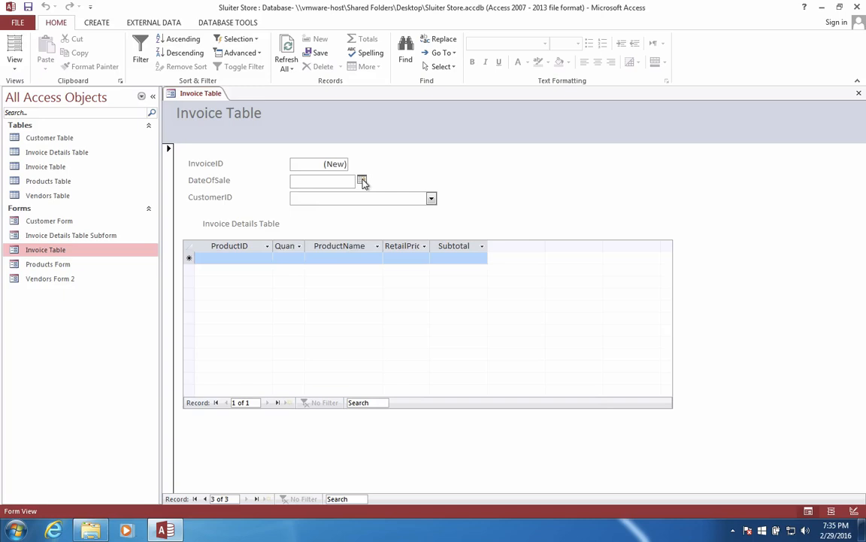
{"action": "left_click", "coordinate": [361, 179]}
{"action": "left_click", "coordinate": [300, 251]}
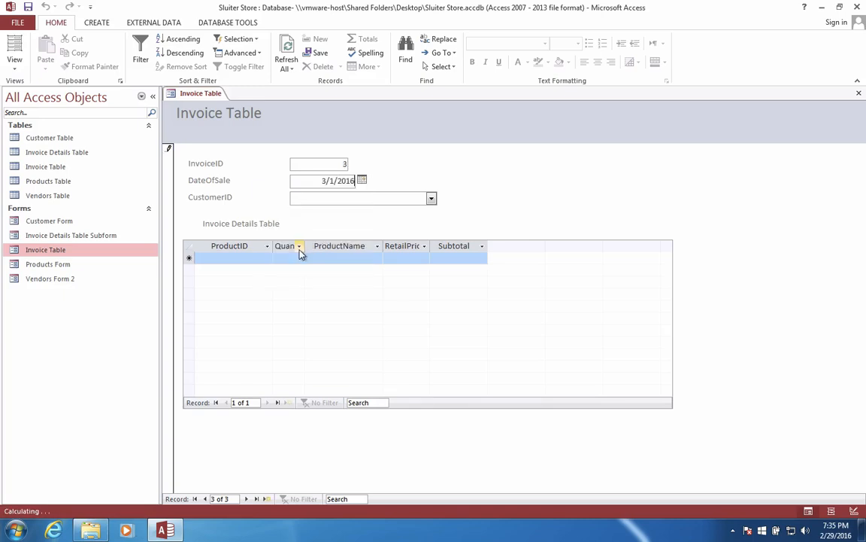
{"action": "left_click", "coordinate": [431, 198]}
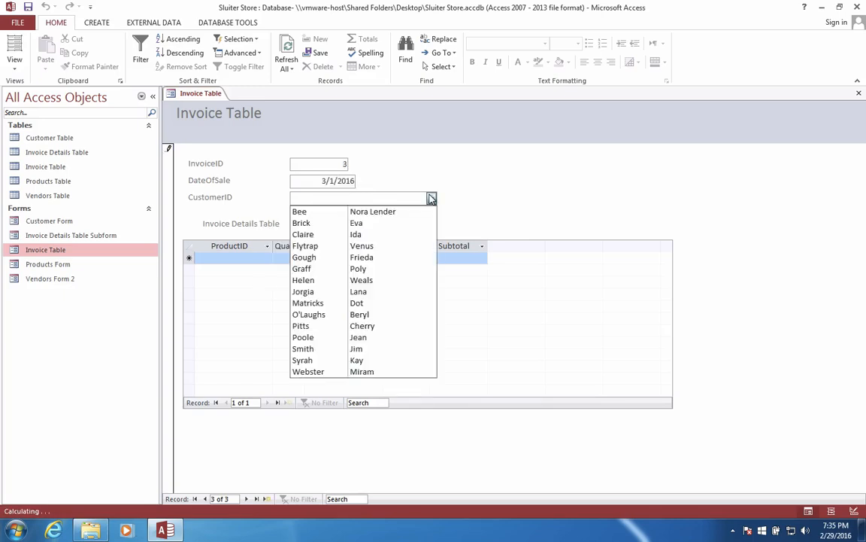
{"action": "left_click", "coordinate": [361, 351]}
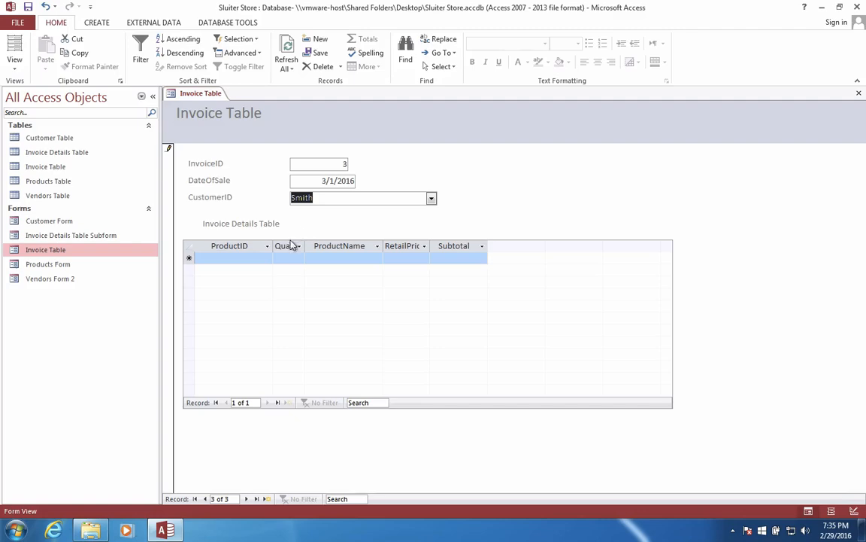
- Add CPU Fan as the invoice's first detail line with a quantity of 10
{"action": "left_click", "coordinate": [267, 259]}
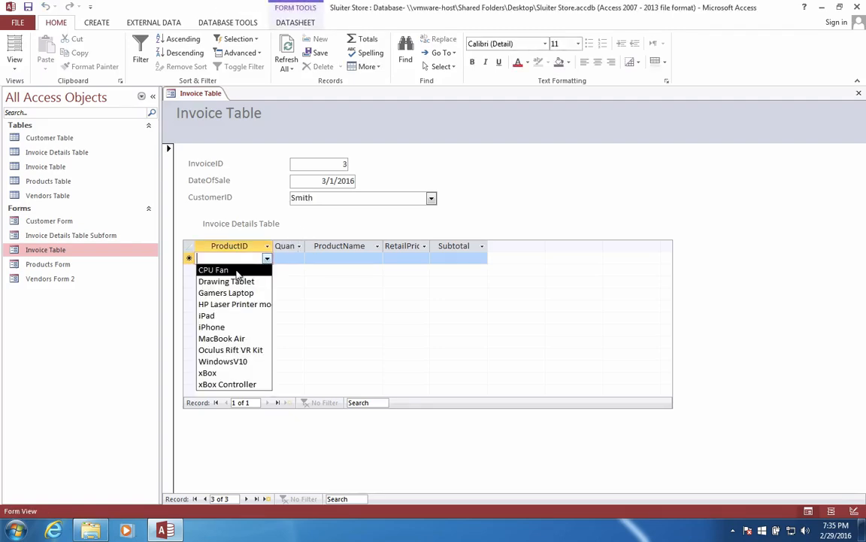
{"action": "left_click", "coordinate": [213, 269]}
{"action": "left_click", "coordinate": [300, 259]}
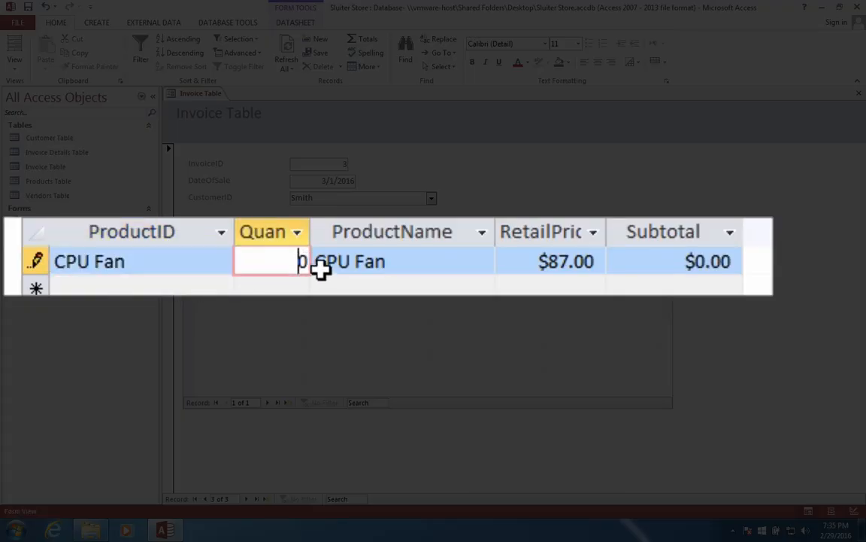
{"action": "type", "text": "10"}
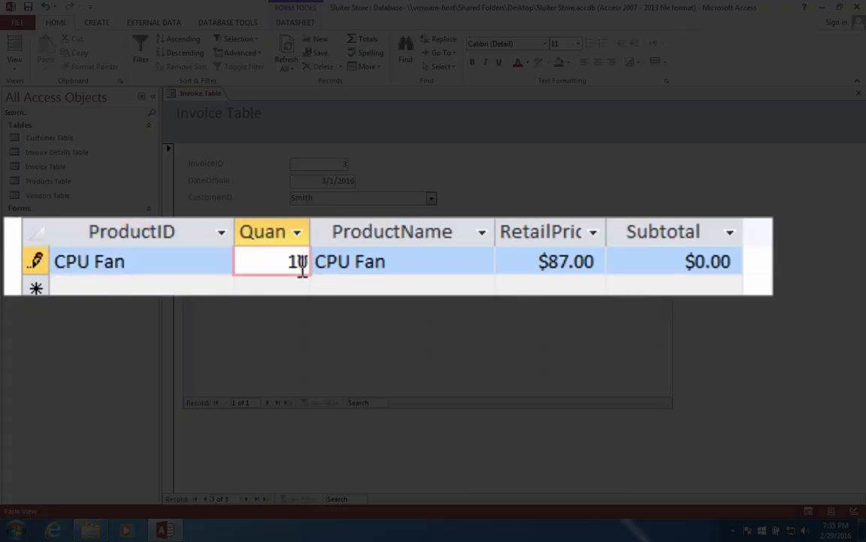
{"action": "key", "text": "Tab"}
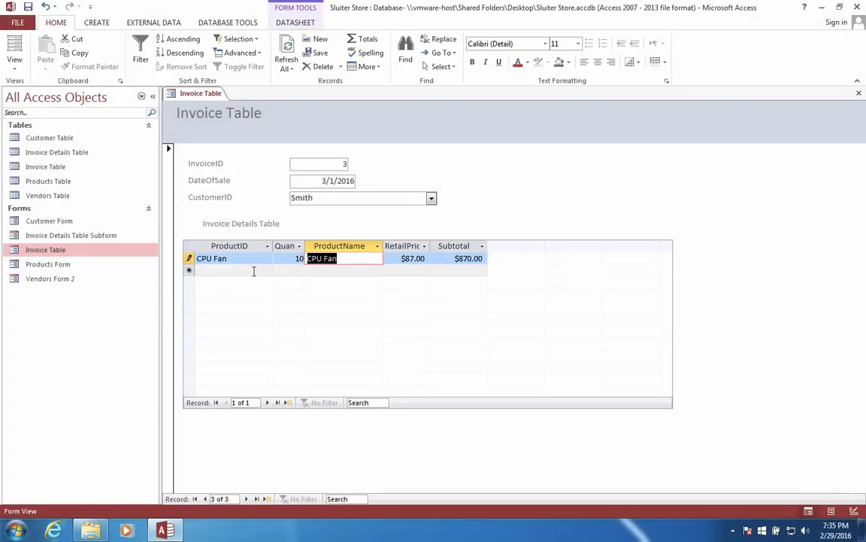
- Add a second detail line to the invoice for WindowsV10 with a quantity of 1
{"action": "left_click", "coordinate": [263, 270]}
{"action": "left_click", "coordinate": [266, 270]}
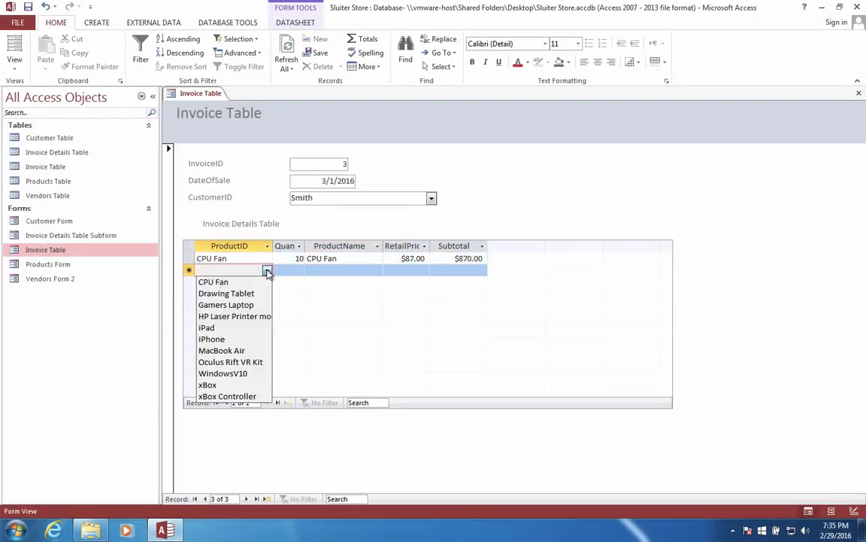
{"action": "left_click", "coordinate": [243, 380]}
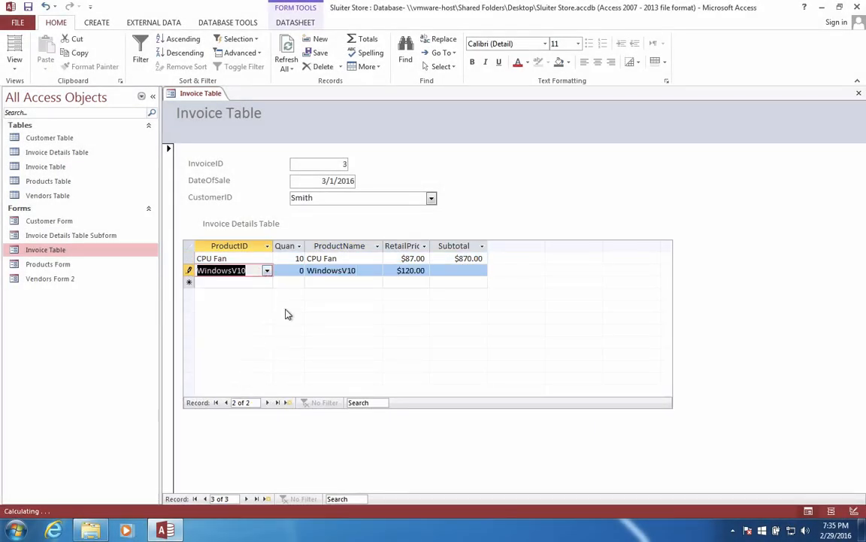
{"action": "left_click", "coordinate": [297, 270]}
{"action": "type", "text": "1"}
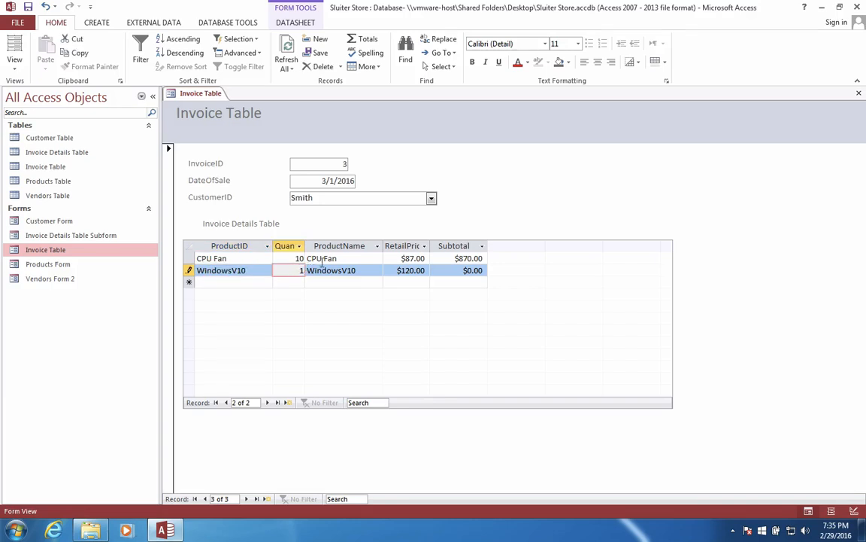
{"action": "key", "text": "Tab"}
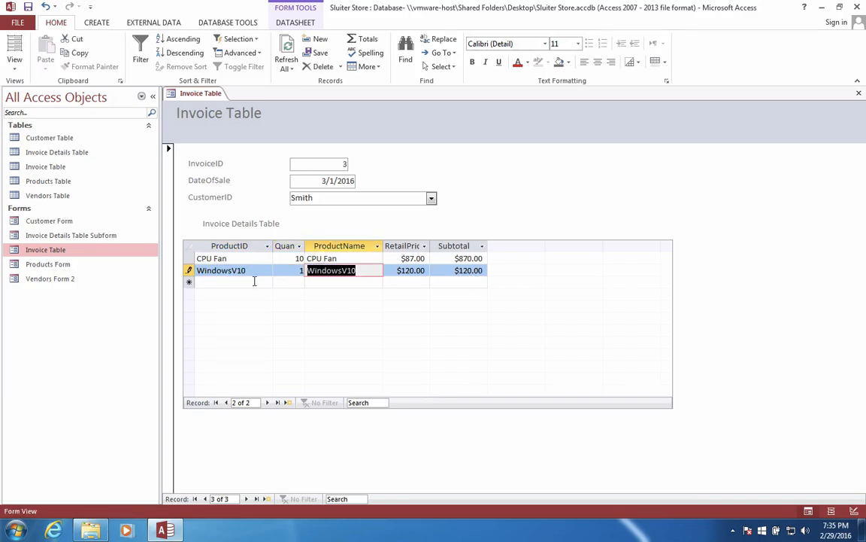
- Add a third detail line to the invoice for MacBook Air with a quantity of 5
{"action": "left_click", "coordinate": [254, 280]}
{"action": "left_click", "coordinate": [266, 282]}
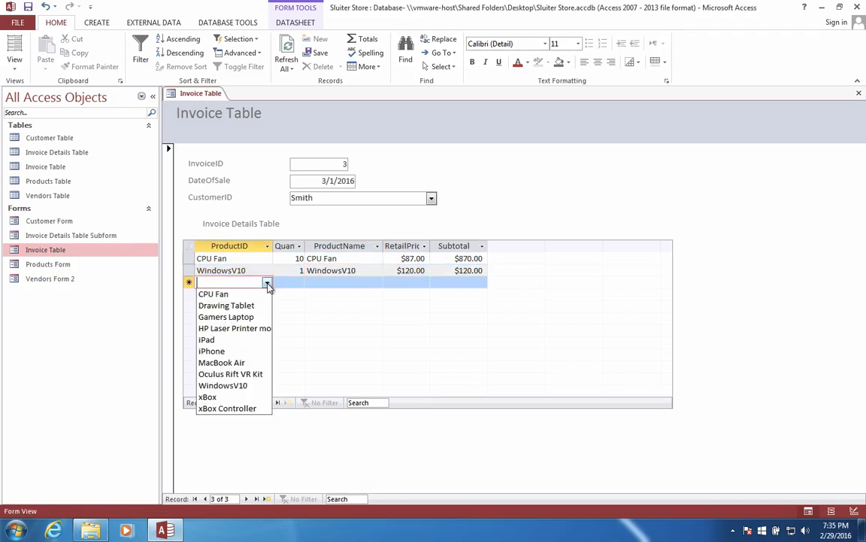
{"action": "left_click", "coordinate": [254, 363]}
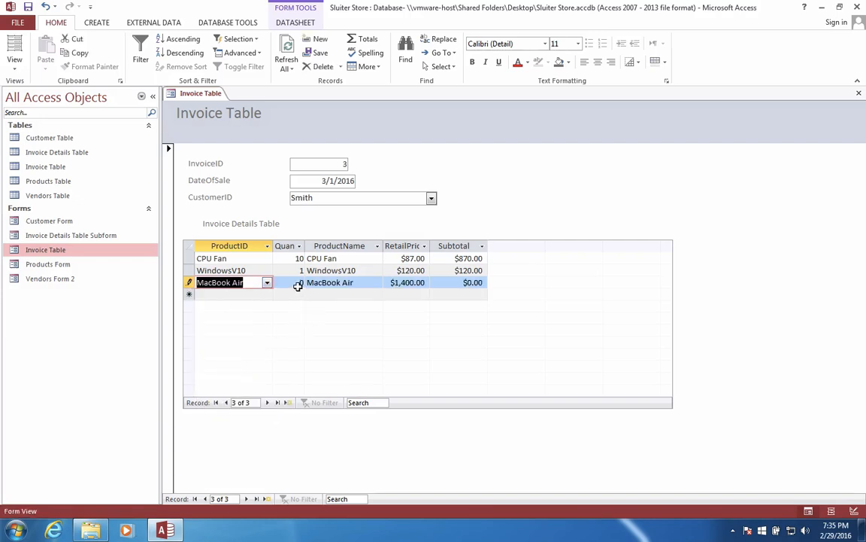
{"action": "left_click", "coordinate": [298, 285]}
{"action": "type", "text": "5"}
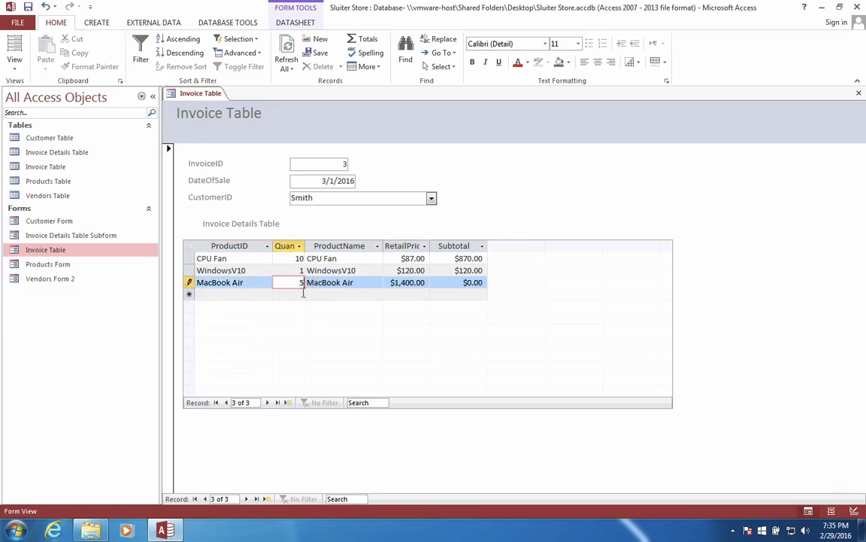
{"action": "key", "text": "Tab"}
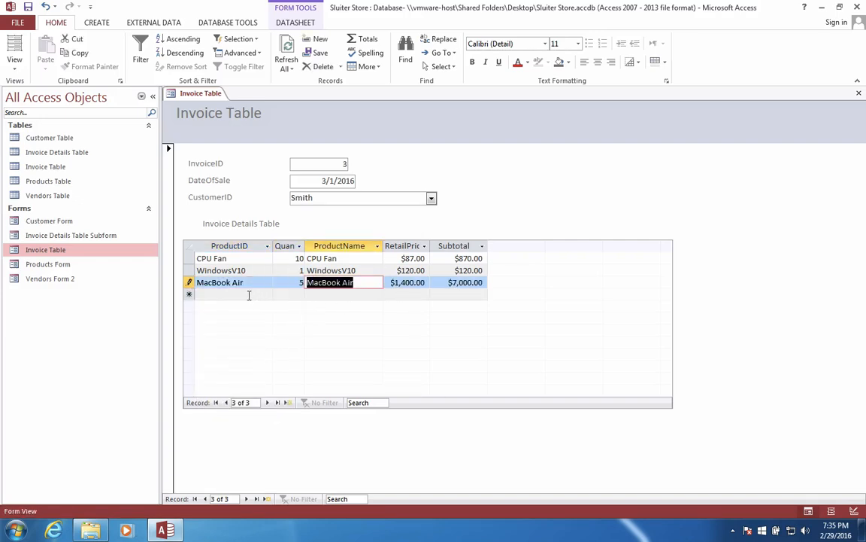
- Add a fourth detail line to the invoice for Gamers Laptop with a quantity of 2
{"action": "left_click", "coordinate": [249, 295]}
{"action": "left_click", "coordinate": [267, 294]}
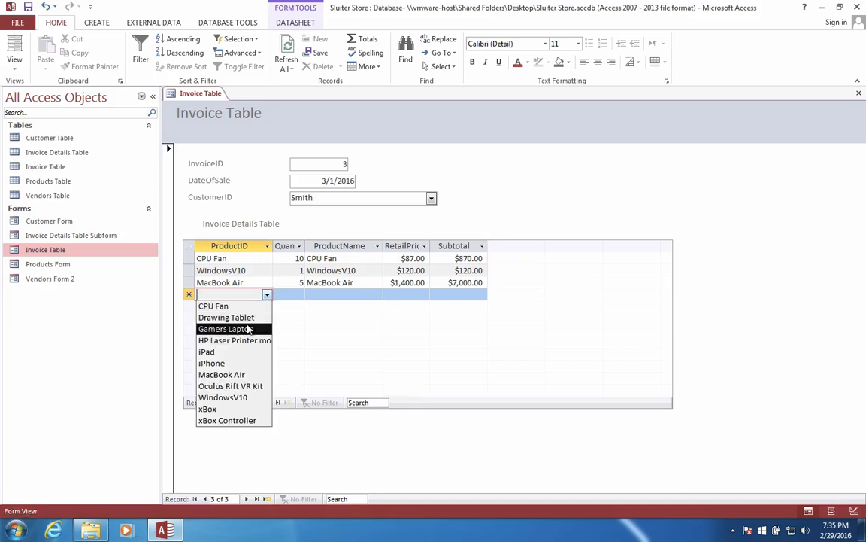
{"action": "left_click", "coordinate": [248, 329]}
{"action": "left_click", "coordinate": [278, 294]}
{"action": "type", "text": "2"}
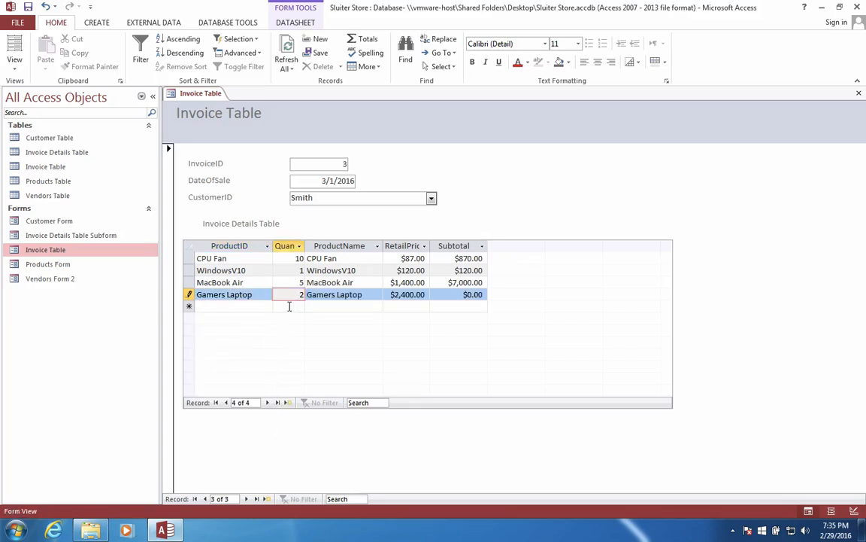
{"action": "key", "text": "Tab"}
{"action": "key", "text": "Tab"}
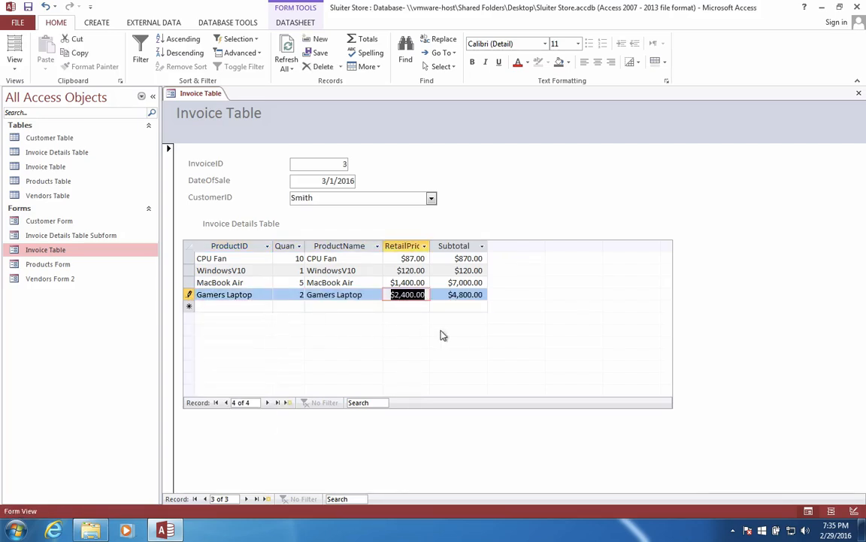